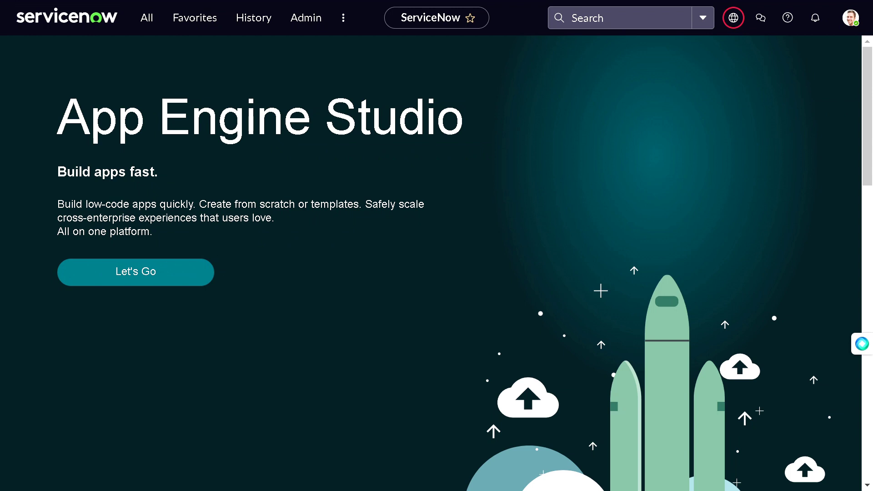
Step: Filter the application navigator for 'workflow e' and open the Workflow Editor
{"action": "left_click", "coordinate": [144, 14]}
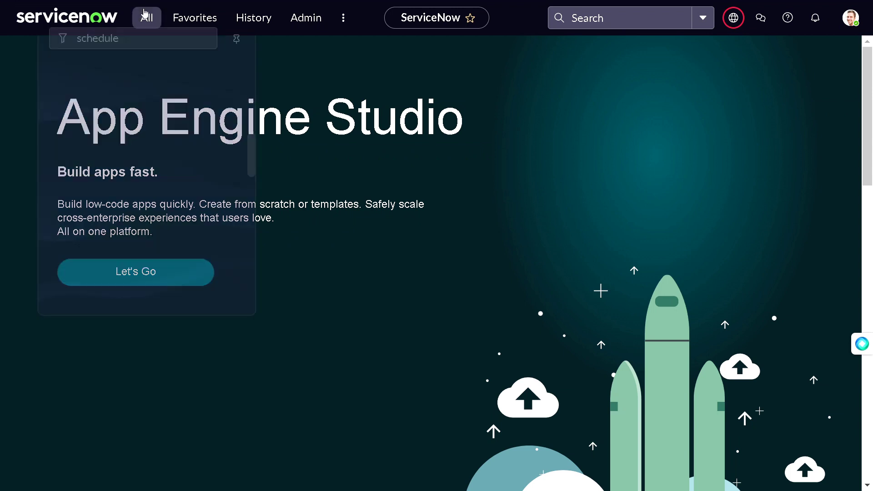
{"action": "left_click_drag", "start_coordinate": [146, 53], "coordinate": [60, 45]}
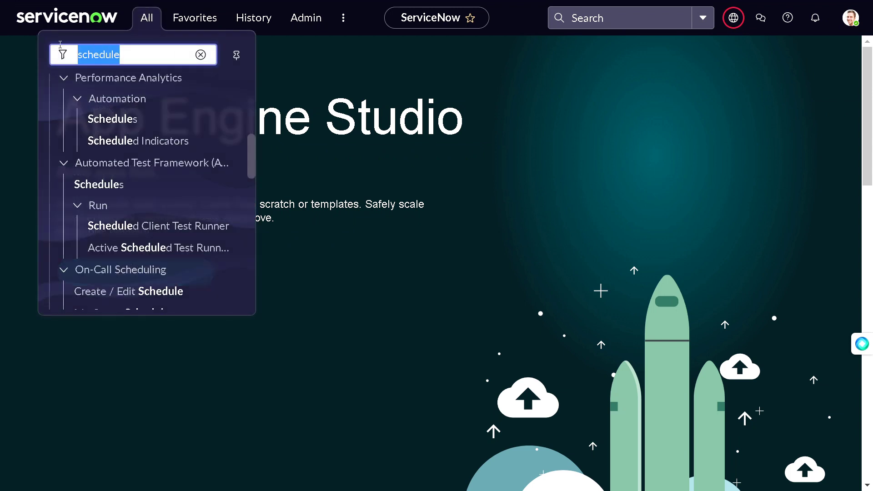
{"action": "key", "text": "BackSpace"}
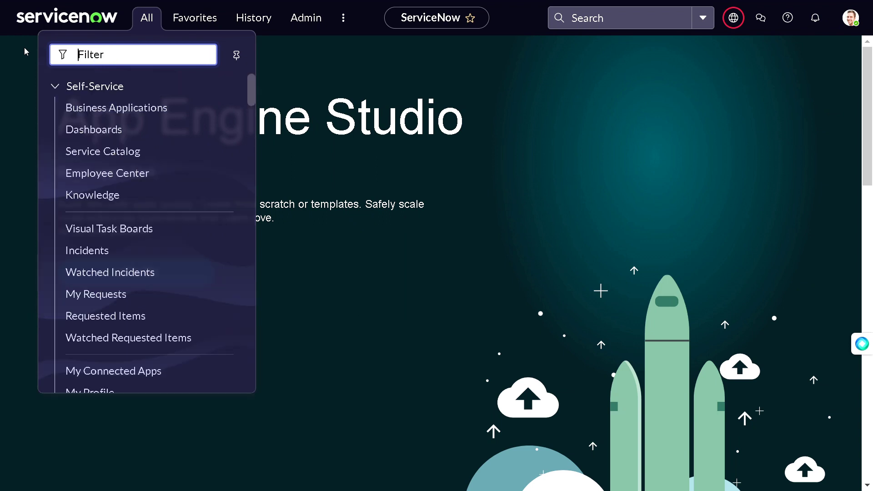
{"action": "type", "text": "workflow"}
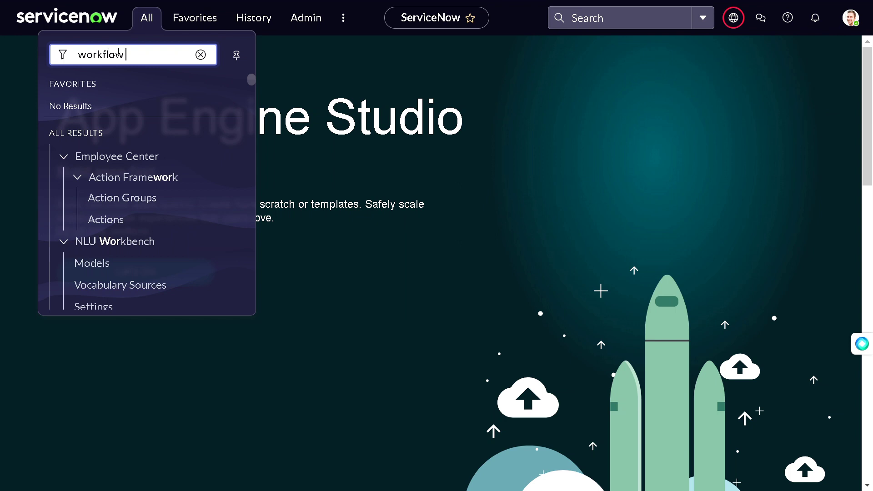
{"action": "type", "text": " e"}
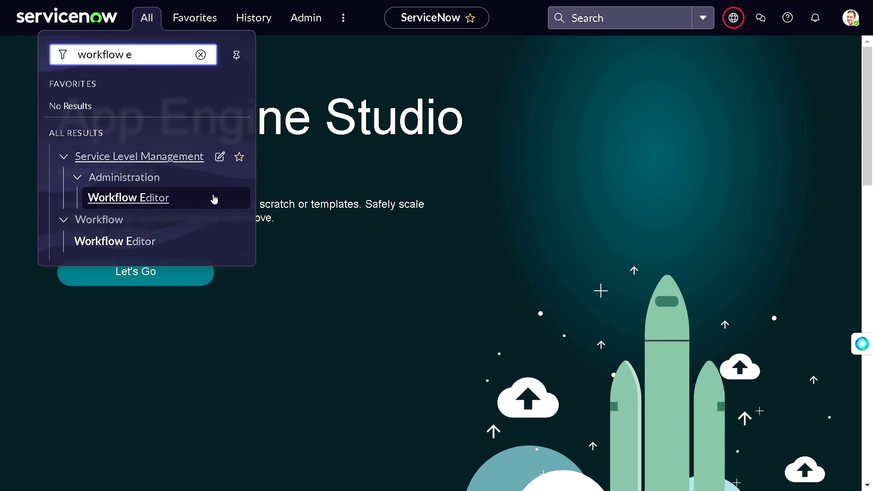
{"action": "left_click", "coordinate": [152, 241]}
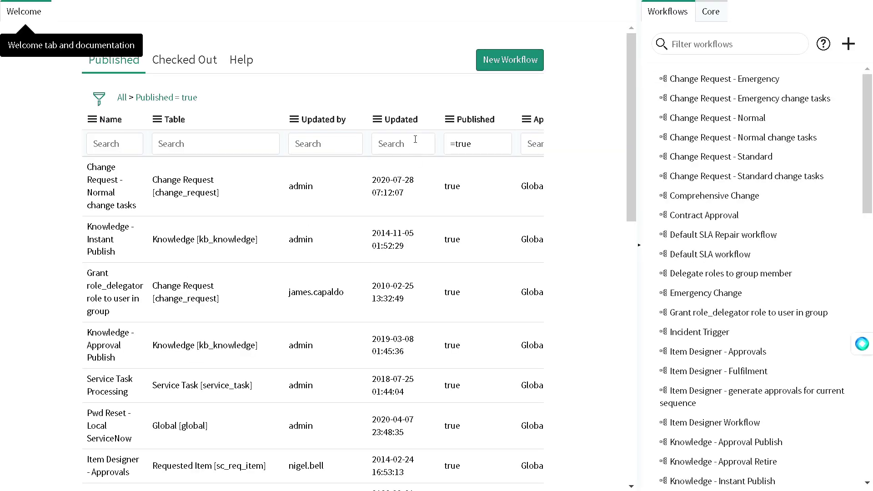
Step: Filter workflows by 'incid' and open the Incident Trigger workflow
{"action": "type", "text": "incid"}
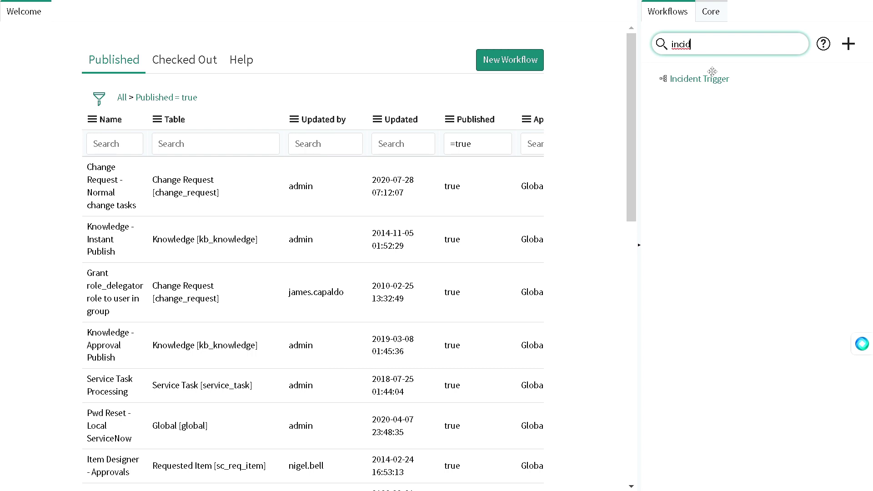
{"action": "left_click", "coordinate": [688, 81]}
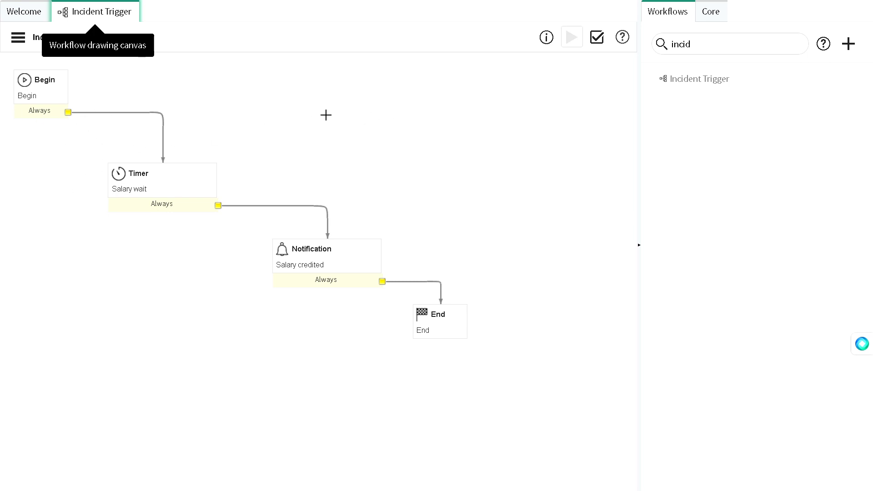
{"action": "left_click", "coordinate": [172, 182]}
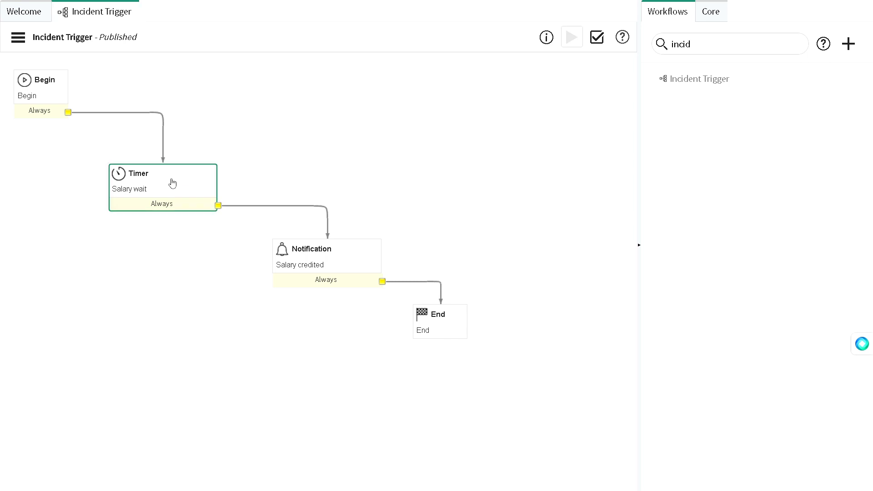
{"action": "double_click", "coordinate": [172, 183]}
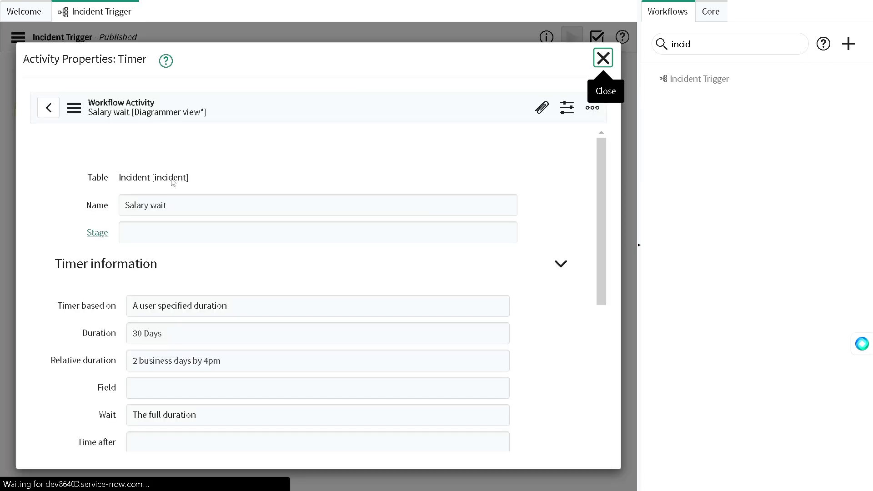
{"action": "scroll", "coordinate": [190, 255], "scroll_direction": "down", "scroll_amount": 5}
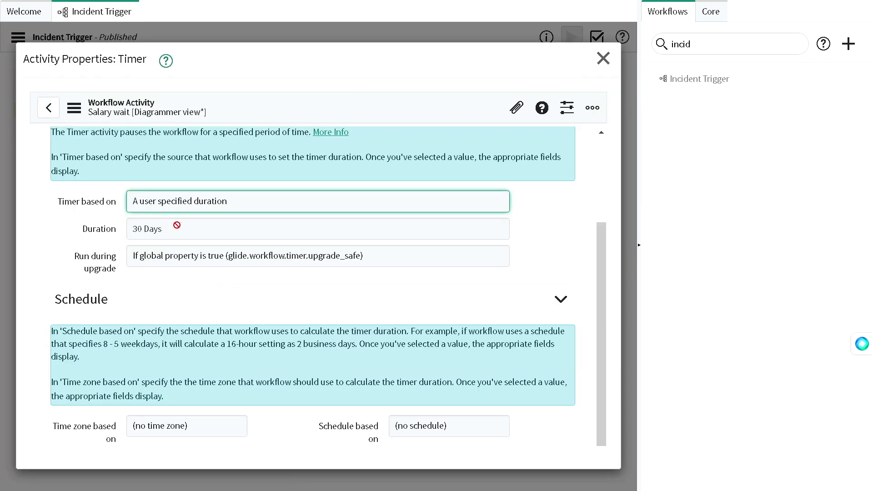
{"action": "left_click_drag", "start_coordinate": [177, 228], "coordinate": [119, 233]}
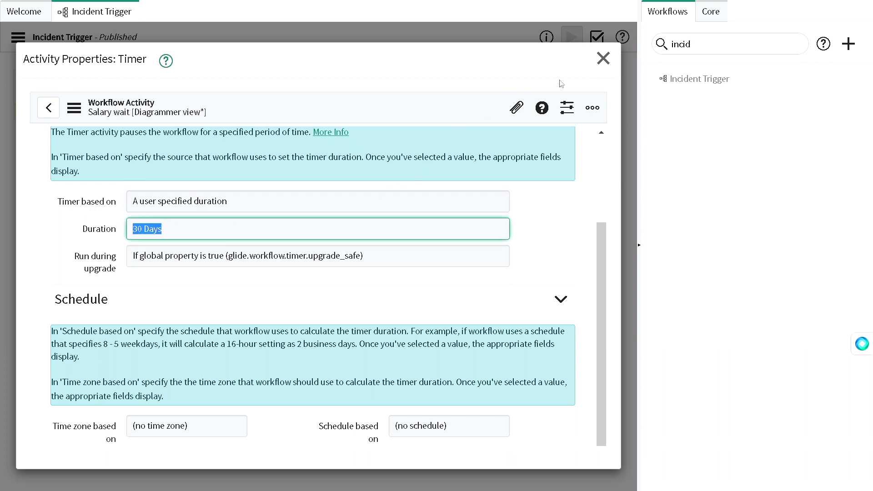
{"action": "left_click", "coordinate": [603, 58]}
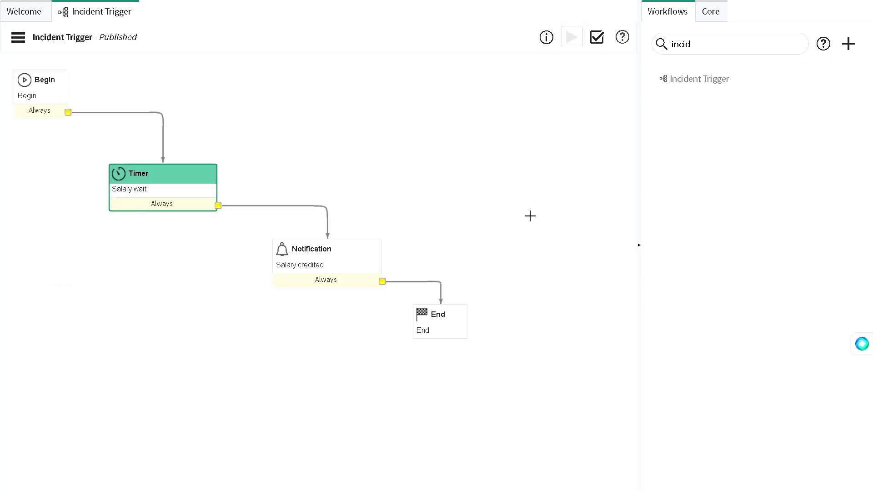
{"action": "double_click", "coordinate": [316, 250]}
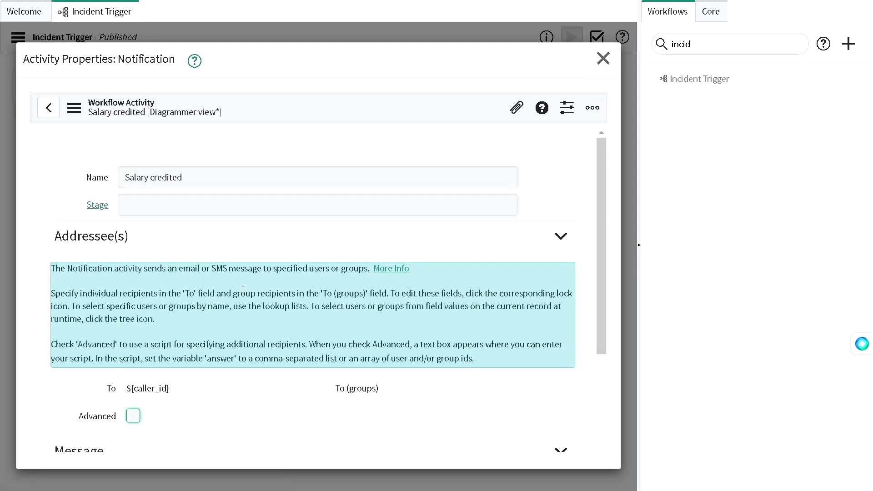
{"action": "scroll", "coordinate": [301, 342], "scroll_direction": "down", "scroll_amount": 5}
{"action": "left_click", "coordinate": [254, 334]}
{"action": "left_click_drag", "start_coordinate": [254, 335], "coordinate": [139, 354]}
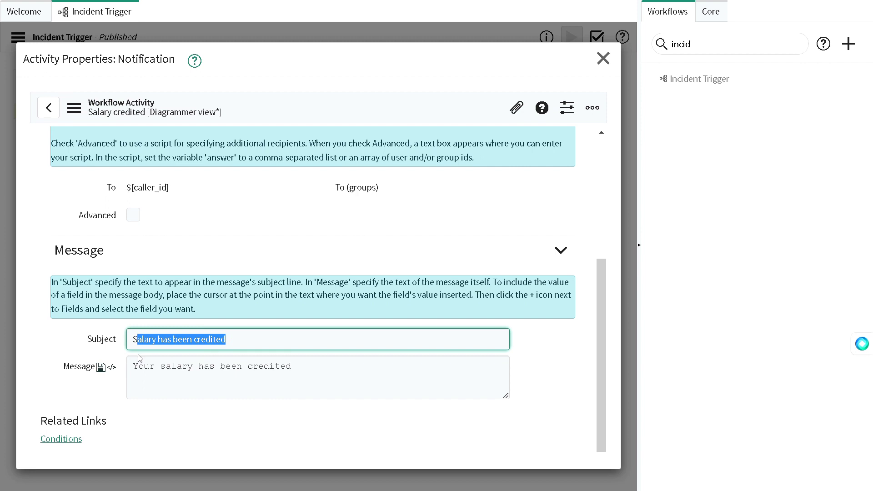
{"action": "left_click", "coordinate": [603, 58]}
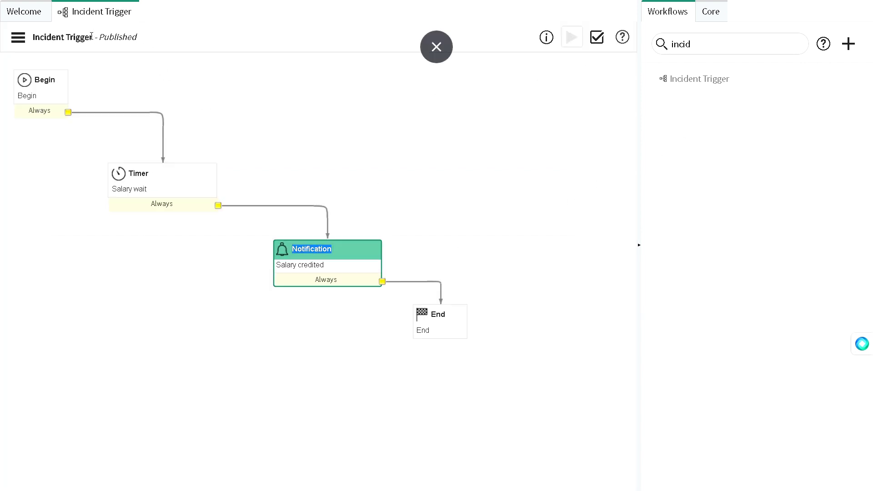
{"action": "key", "text": "Tab"}
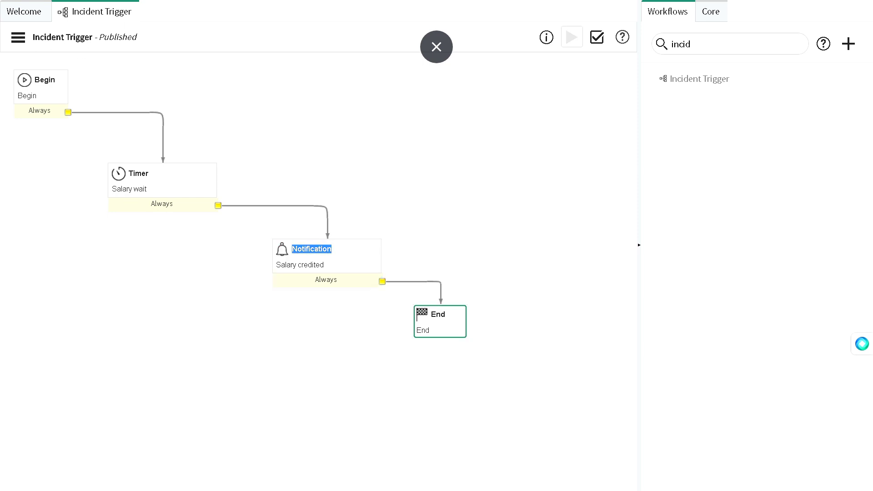
Step: Return to the main ServiceNow browser tab, keeping the full-screen view
{"action": "key", "text": "F11"}
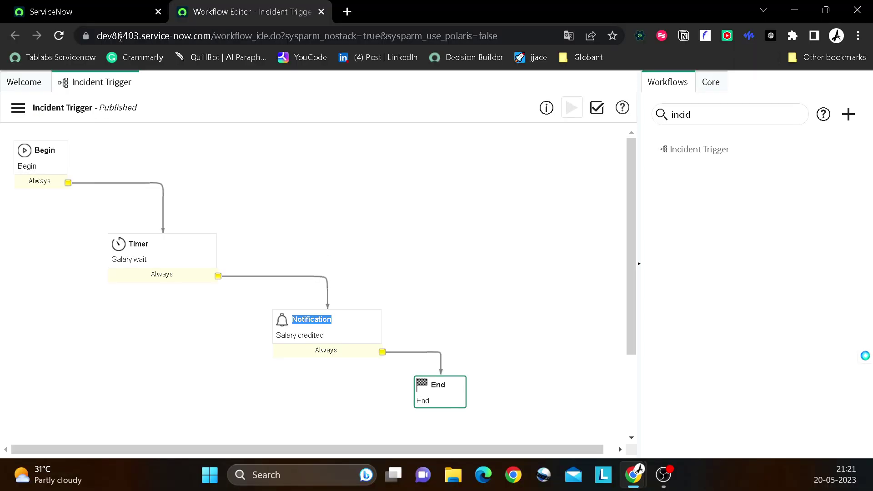
{"action": "left_click", "coordinate": [111, 22]}
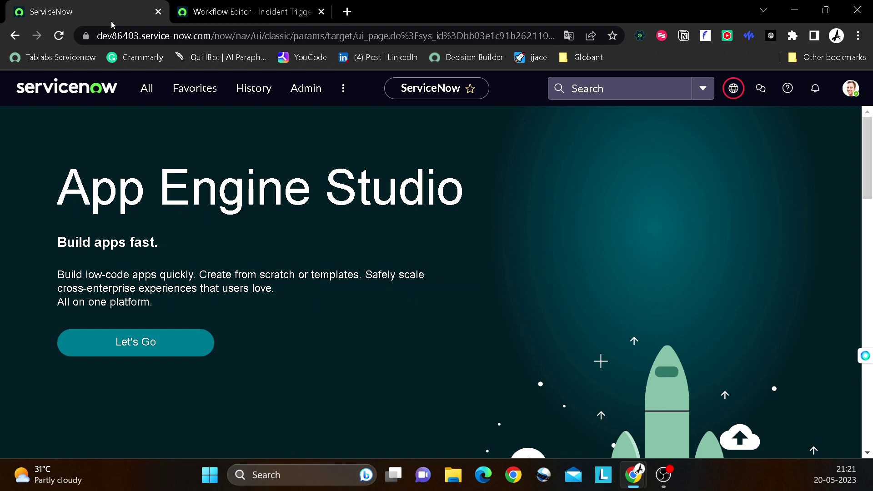
{"action": "key", "text": "F11"}
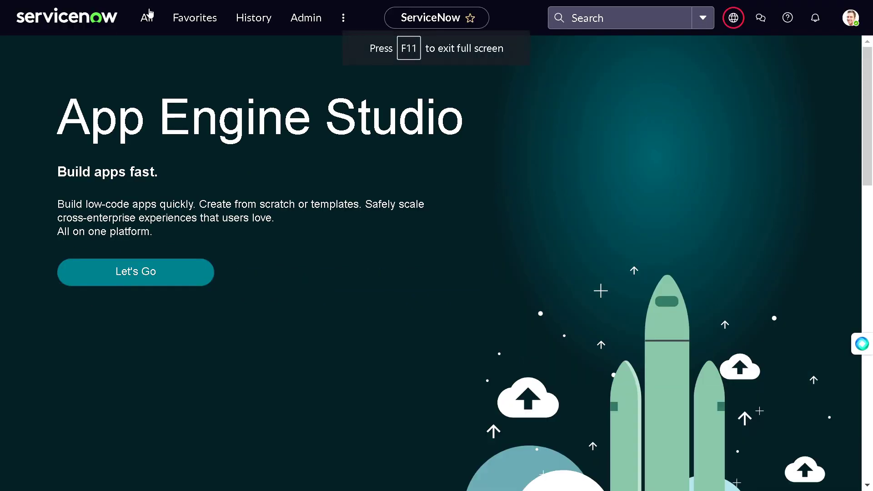
Step: Open a new incident form by entering incident.do in the navigator filter
{"action": "left_click", "coordinate": [146, 17]}
{"action": "key", "text": "BackSpace"}
{"action": "key", "text": "BackSpace"}
{"action": "key", "text": "BackSpace"}
{"action": "key", "text": "BackSpace"}
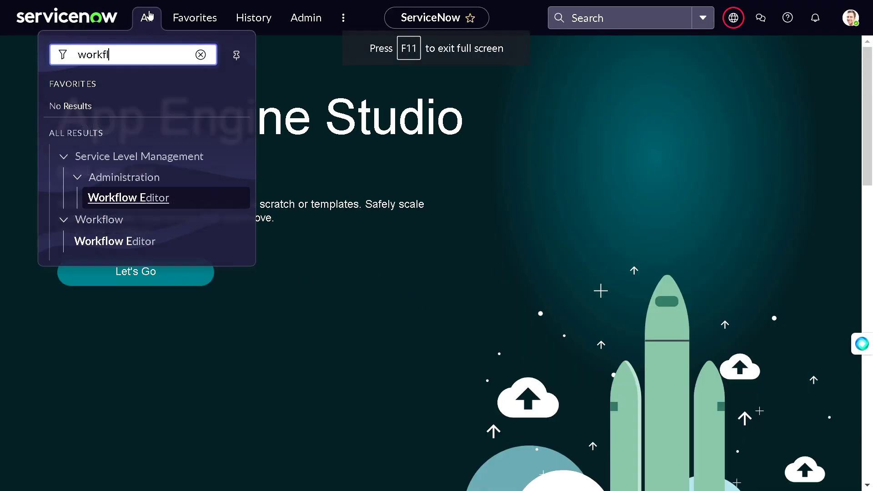
{"action": "key", "text": "BackSpace"}
{"action": "key", "text": "BackSpace"}
{"action": "key", "text": "BackSpace"}
{"action": "key", "text": "BackSpace"}
{"action": "type", "text": "in"}
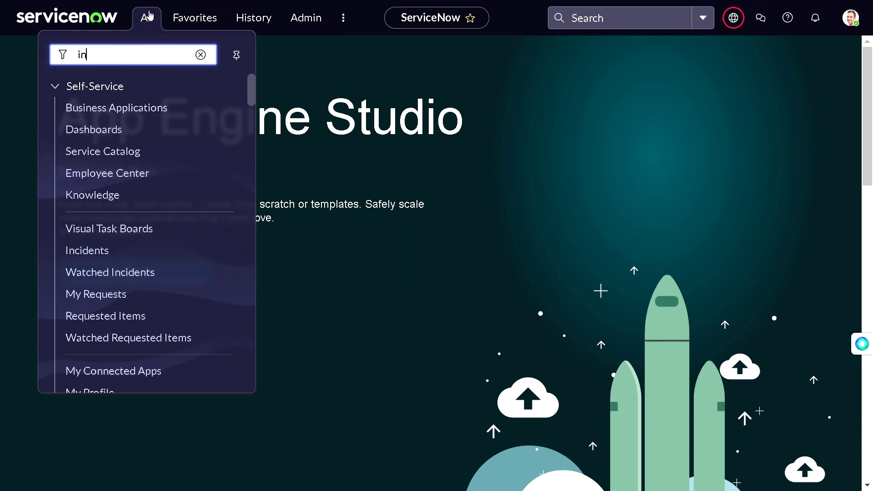
{"action": "type", "text": "cident.do"}
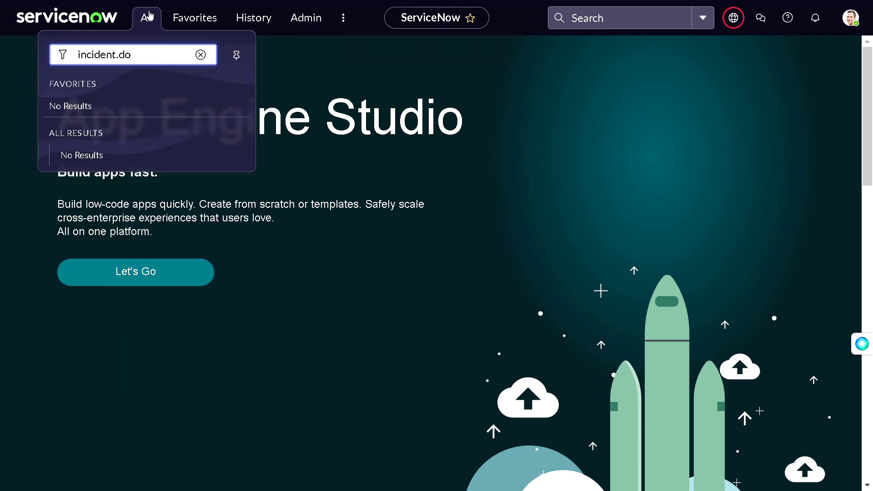
{"action": "key", "text": "Return"}
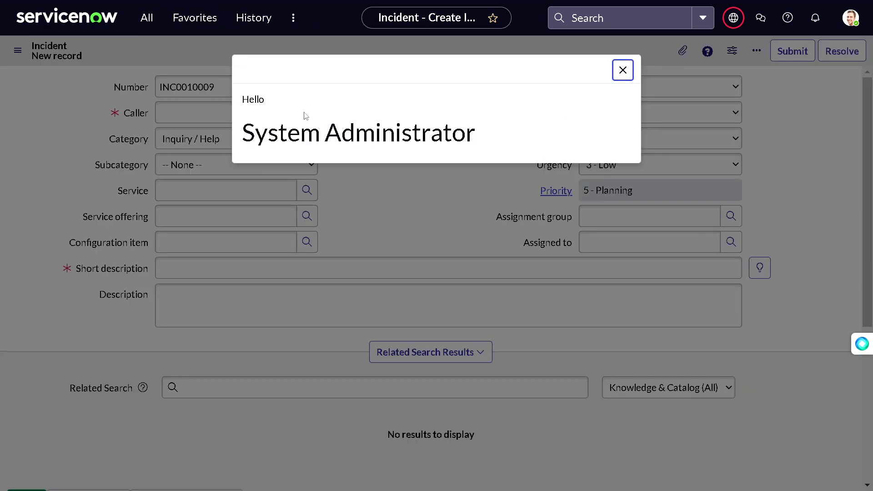
Step: Dismiss the greeting popup and set the incident's Caller to the matching user
{"action": "left_click", "coordinate": [619, 78]}
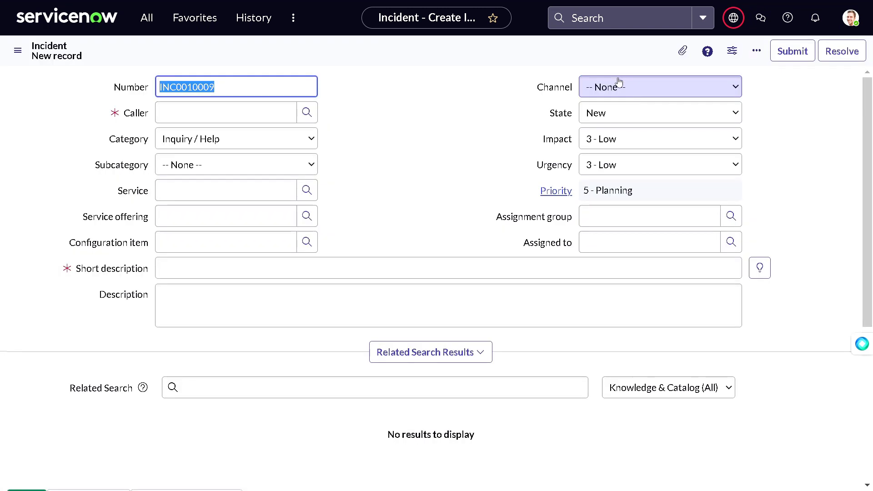
{"action": "left_click", "coordinate": [266, 110]}
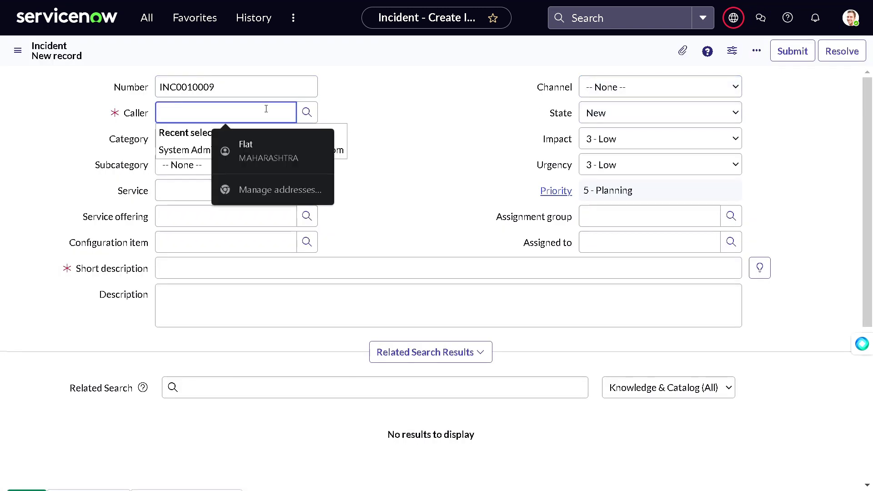
{"action": "type", "text": "able"}
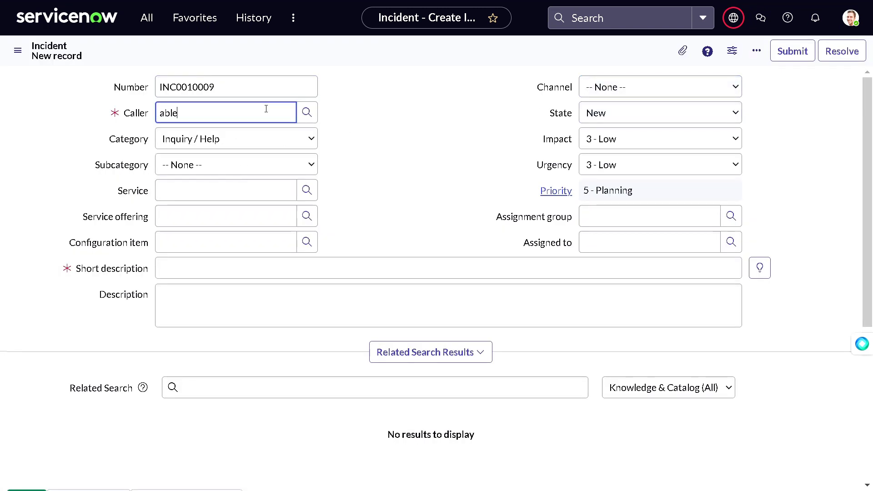
{"action": "key", "text": "BackSpace"}
{"action": "type", "text": "e"}
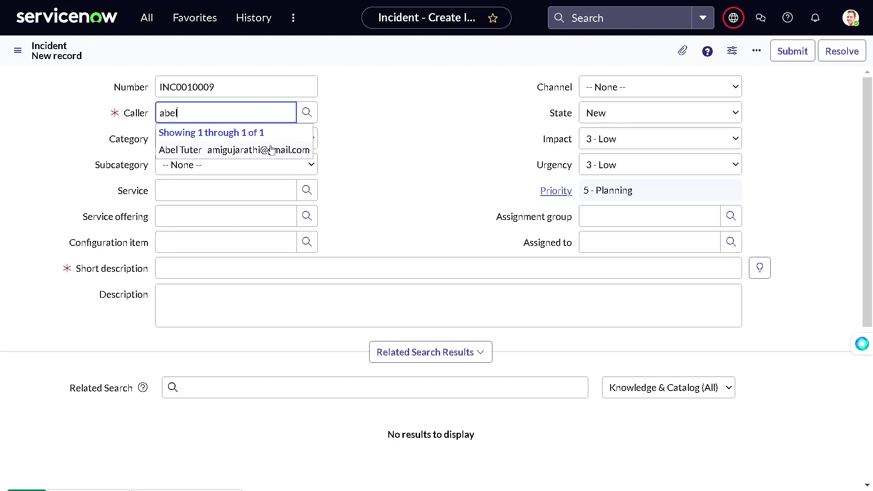
{"action": "left_click", "coordinate": [271, 150]}
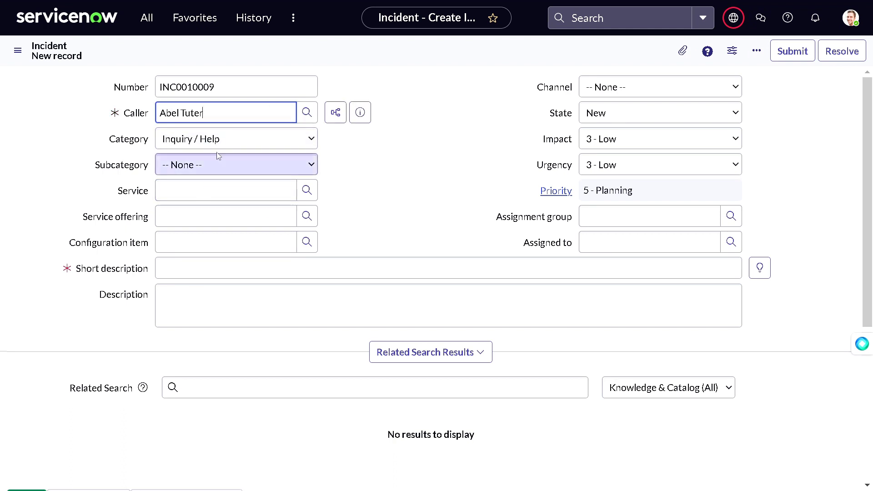
{"action": "left_click", "coordinate": [197, 249]}
Step: Enter the short description 'What is the status of my salary' and save the incident
{"action": "left_click", "coordinate": [205, 278]}
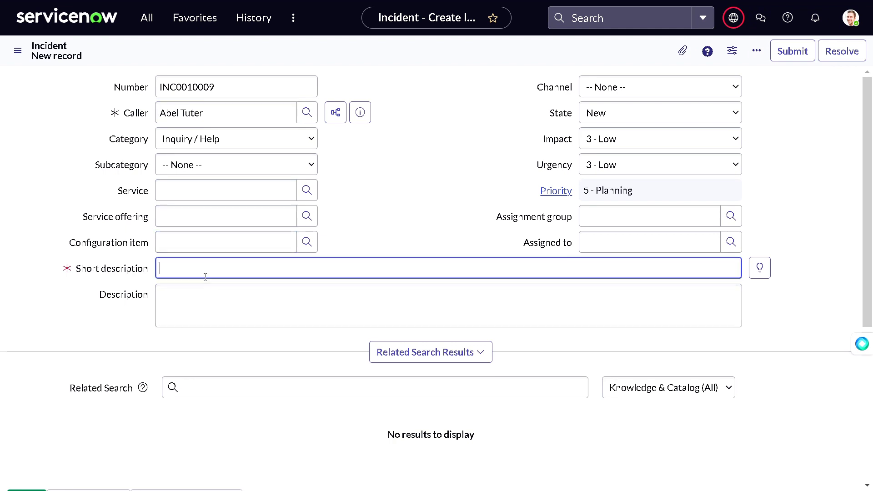
{"action": "type", "text": "What is the status of mu"}
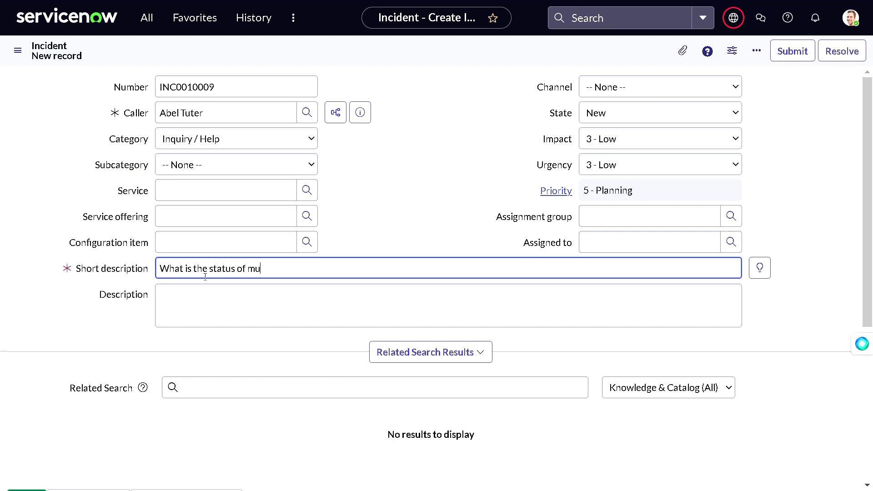
{"action": "key", "text": "BackSpace"}
{"action": "type", "text": "y salary"}
{"action": "left_click", "coordinate": [417, 234]}
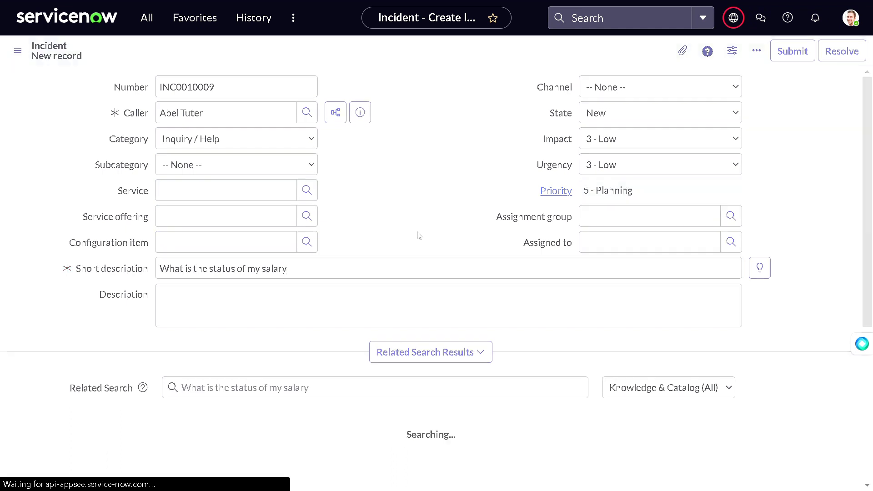
{"action": "key", "text": "ctrl+s"}
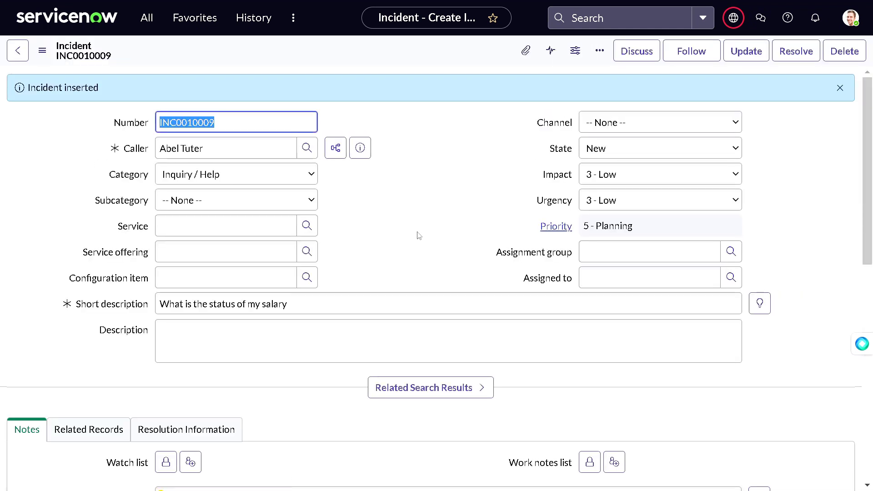
Step: Close the greeting popup and copy the incident's sys_id from the form header menu
{"action": "scroll", "coordinate": [435, 233], "scroll_direction": "down", "scroll_amount": 3}
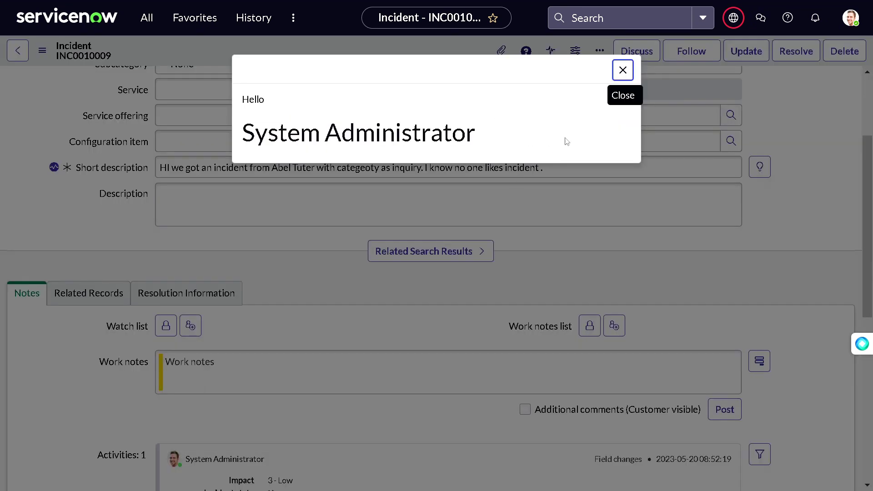
{"action": "left_click", "coordinate": [624, 71]}
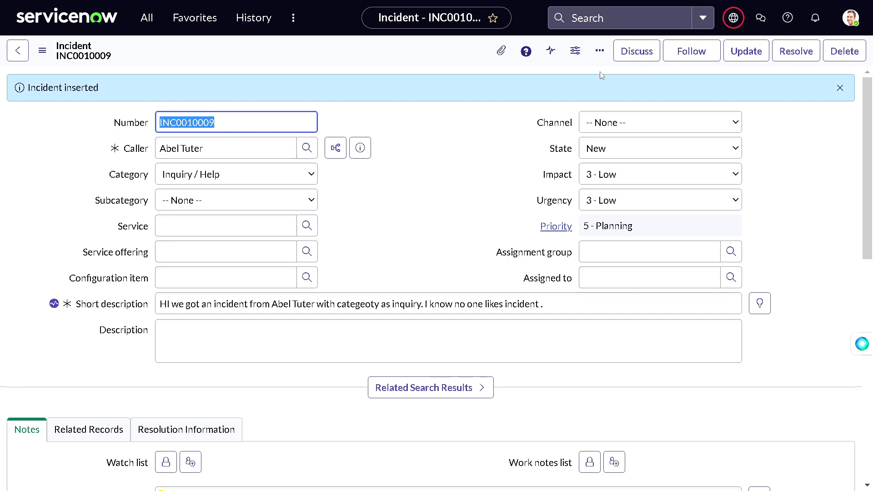
{"action": "left_click", "coordinate": [276, 60]}
{"action": "right_click", "coordinate": [276, 61]}
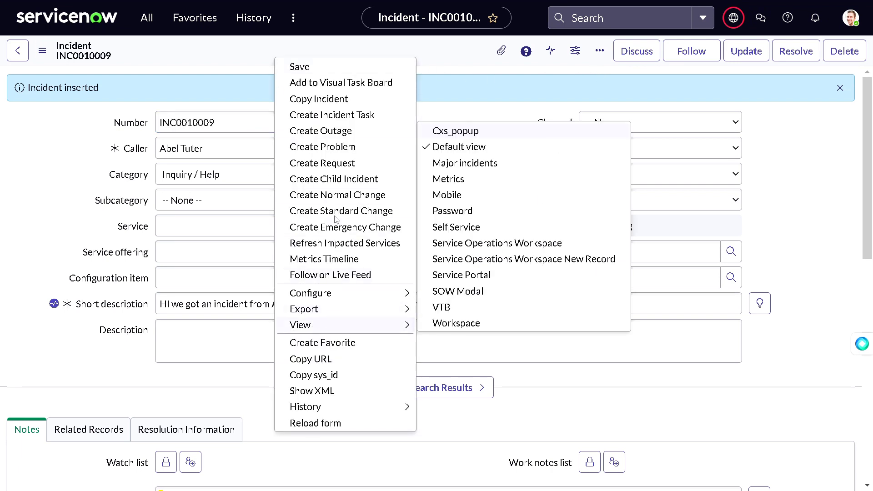
{"action": "left_click", "coordinate": [332, 374]}
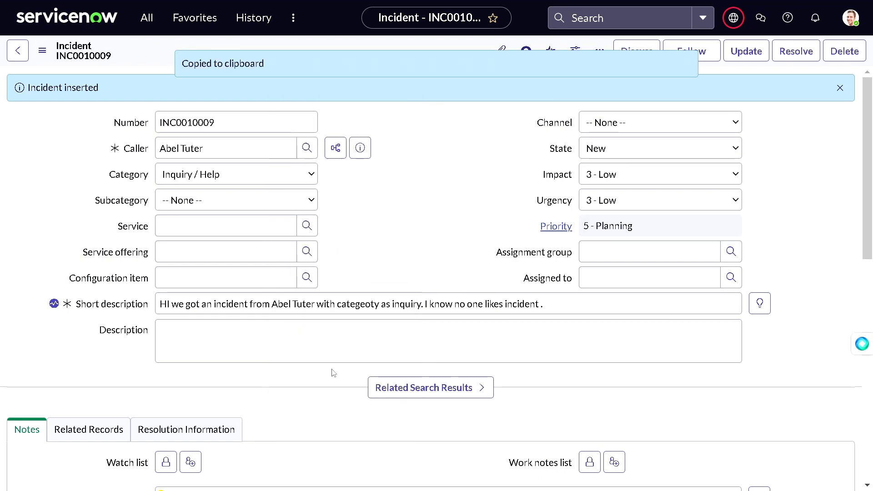
Step: Filter the navigator for 'active c' and open the Active Contexts list
{"action": "left_click", "coordinate": [147, 26]}
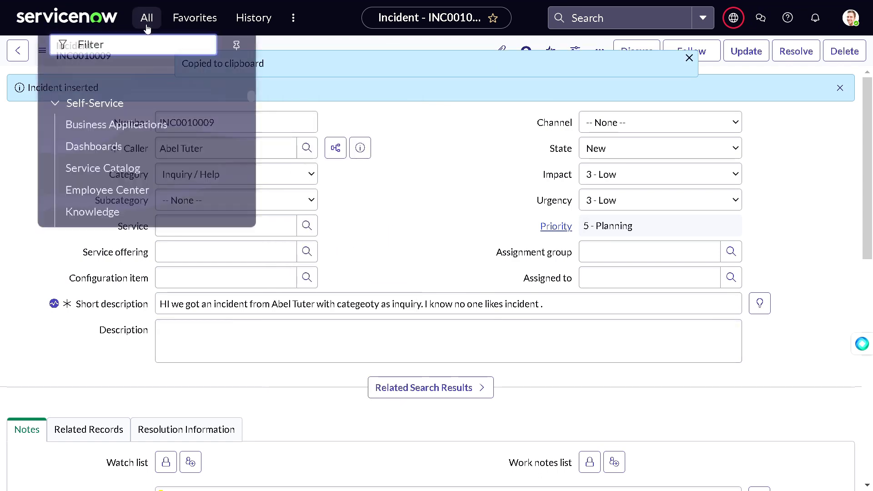
{"action": "type", "text": "act"}
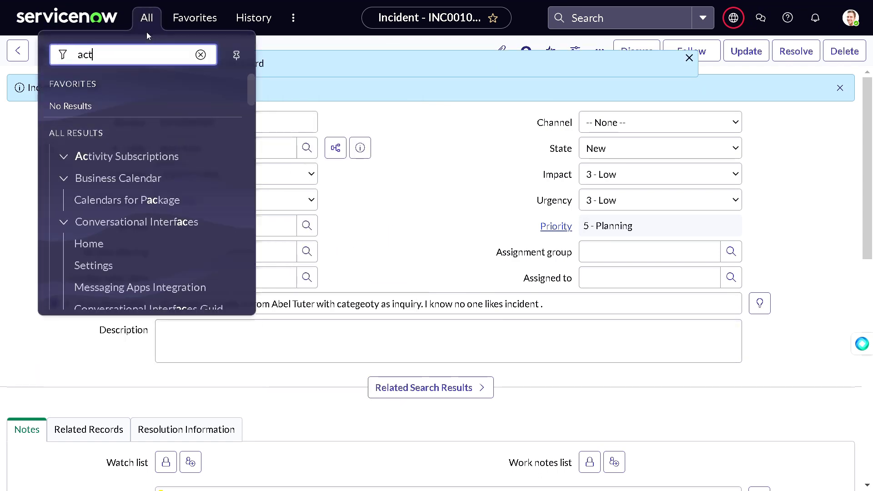
{"action": "type", "text": "ive c"}
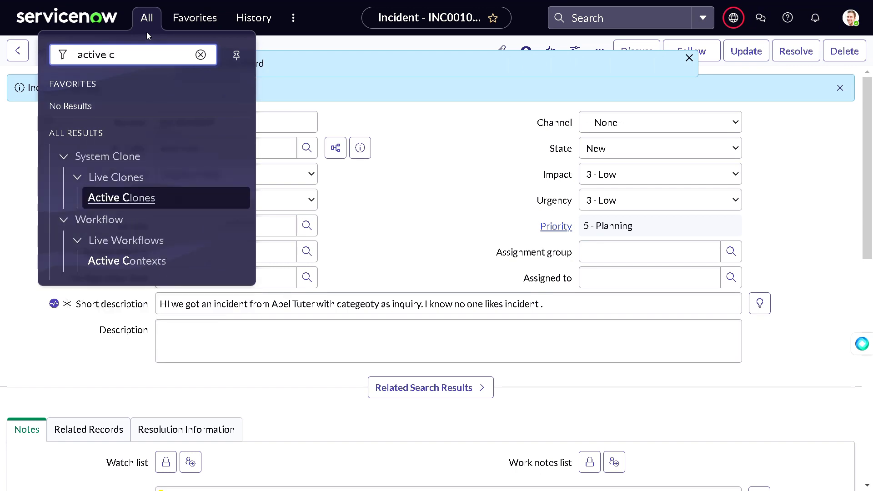
{"action": "left_click", "coordinate": [146, 259]}
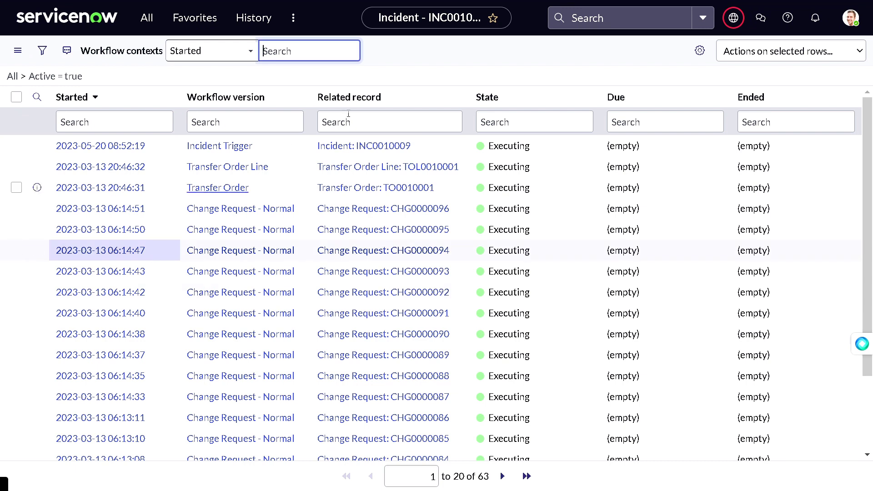
Step: Filter contexts by the pasted incident sys_id as Related record and open the Incident Trigger context
{"action": "left_click", "coordinate": [444, 126]}
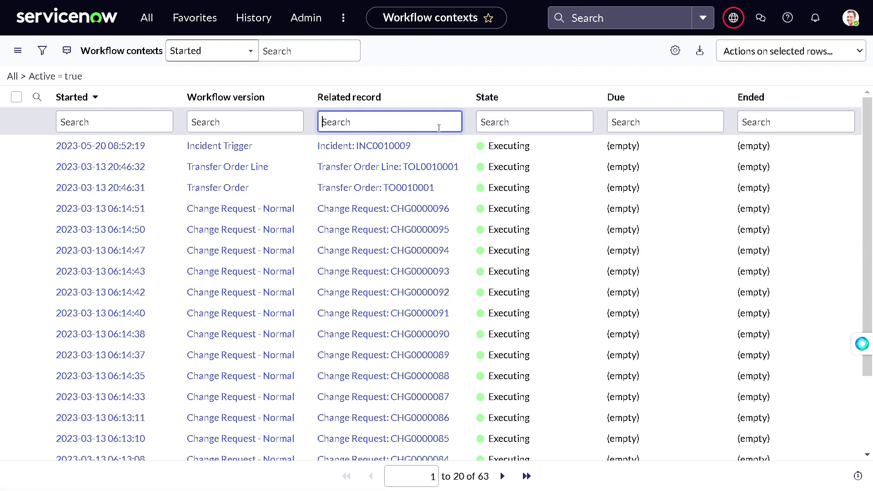
{"action": "key", "text": "ctrl+v"}
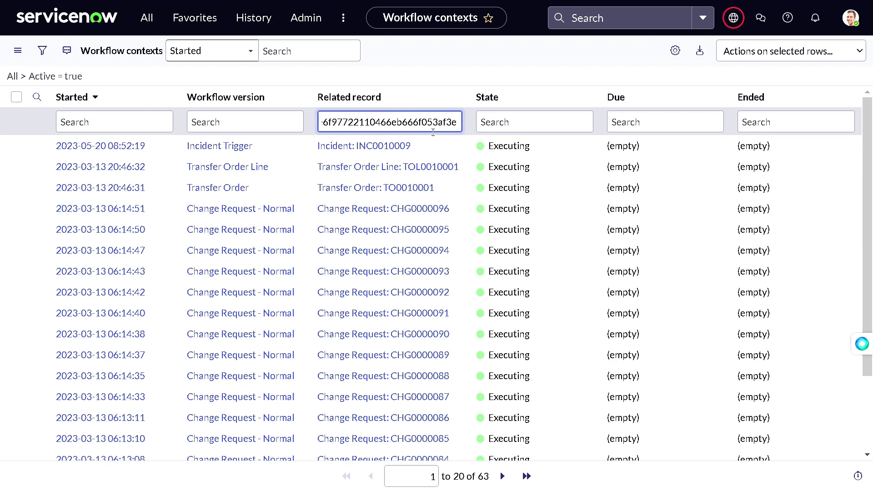
{"action": "key", "text": "Return"}
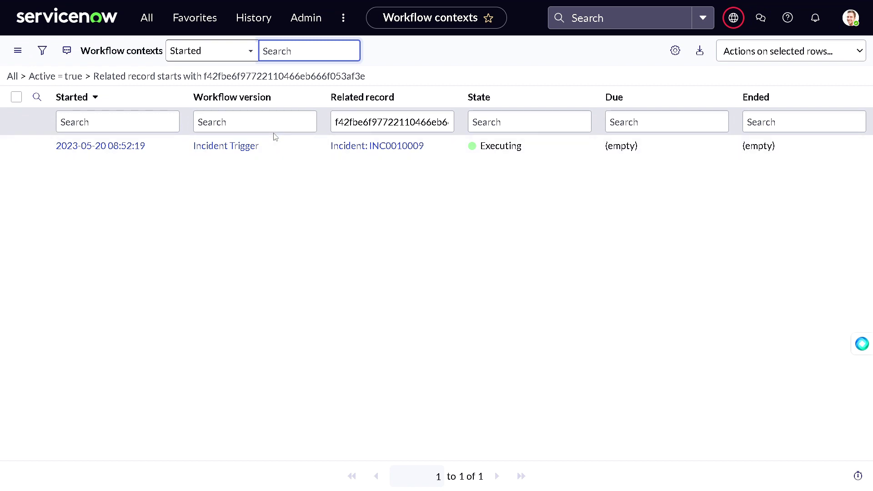
{"action": "left_click", "coordinate": [98, 155]}
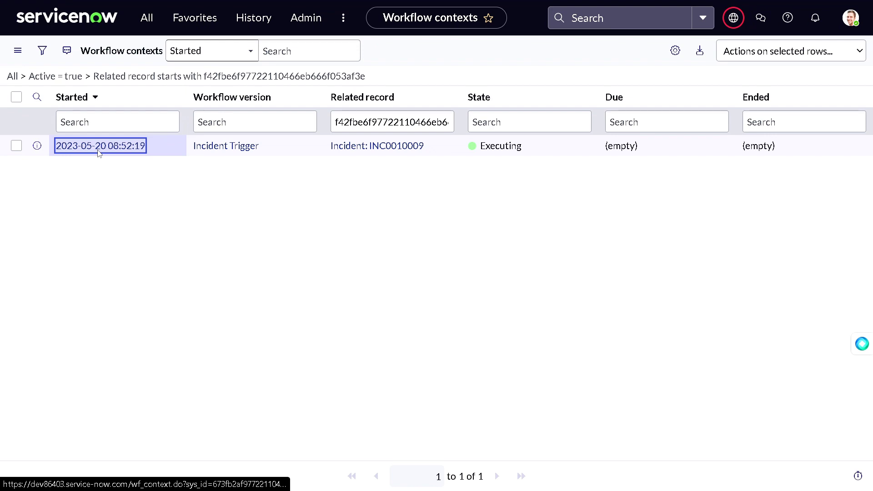
{"action": "left_click", "coordinate": [104, 145]}
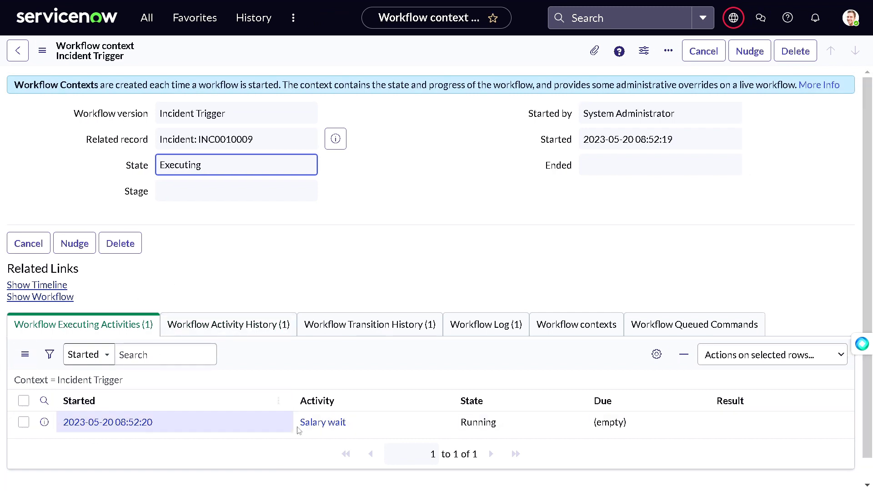
{"action": "left_click_drag", "start_coordinate": [356, 422], "coordinate": [290, 422]}
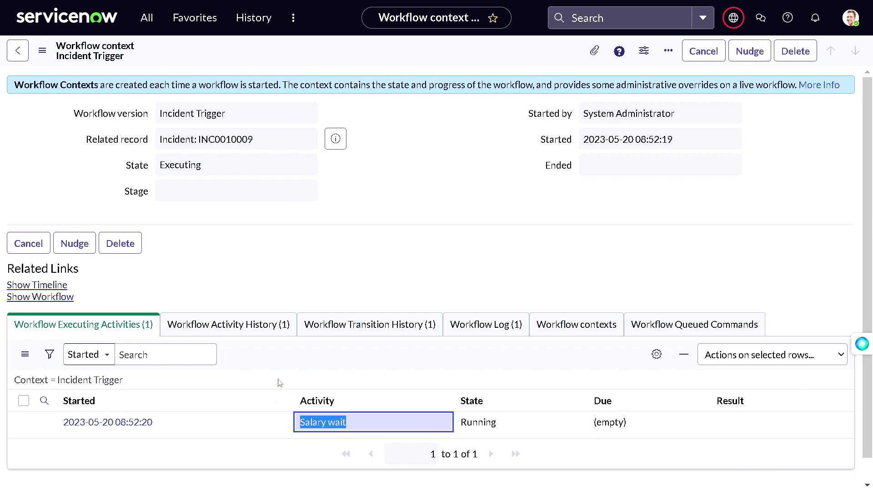
{"action": "left_click", "coordinate": [244, 326]}
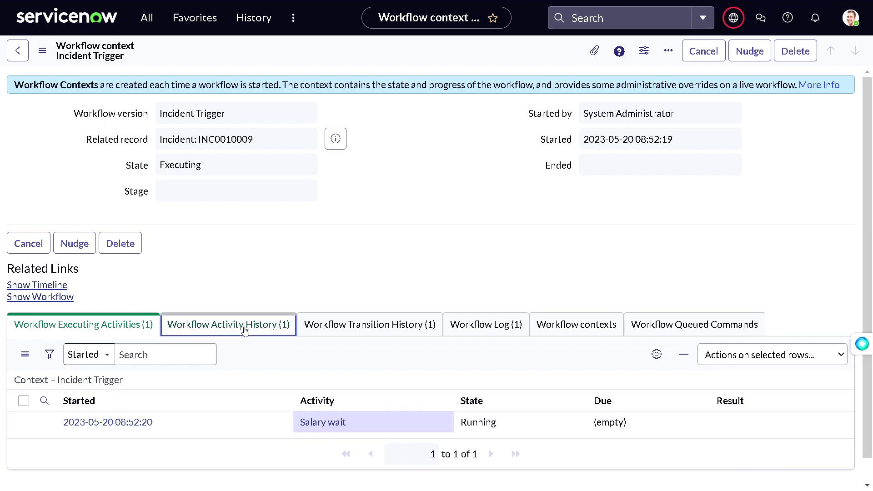
{"action": "left_click", "coordinate": [114, 326]}
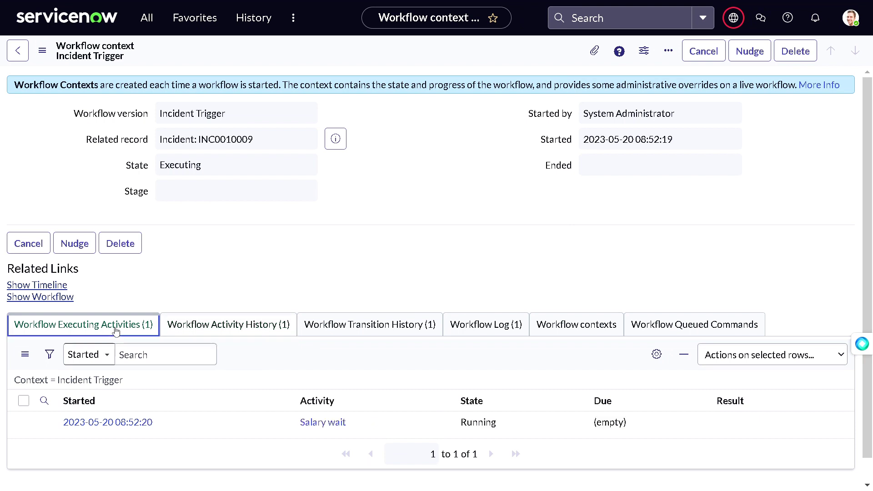
{"action": "left_click", "coordinate": [57, 297]}
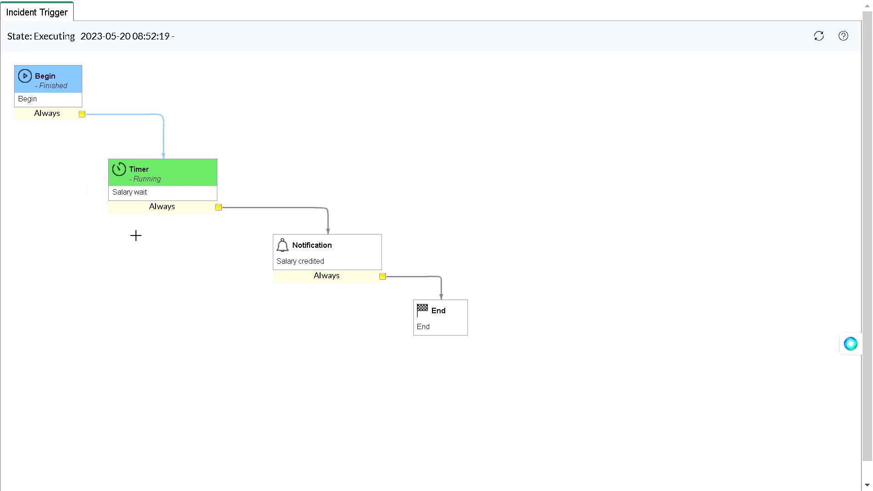
{"action": "mouse_move", "coordinate": [177, 182]}
{"action": "key", "text": "Tab"}
{"action": "key", "text": "Tab"}
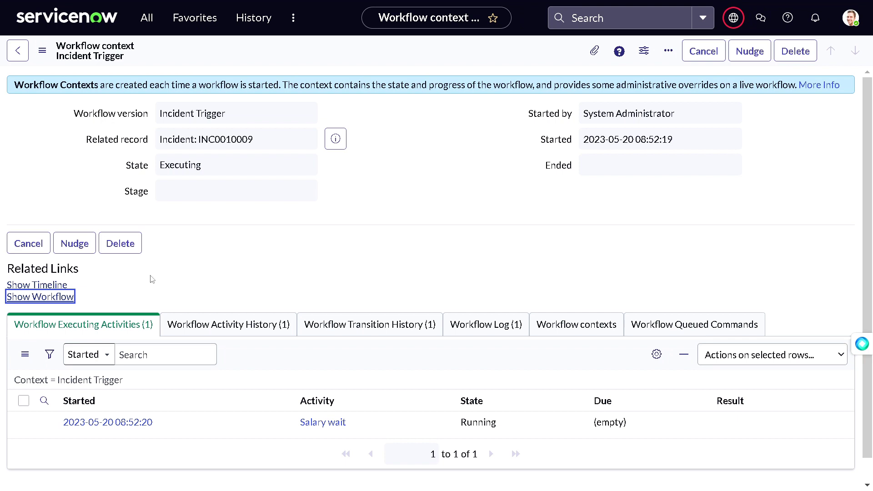
{"action": "left_click", "coordinate": [194, 279]}
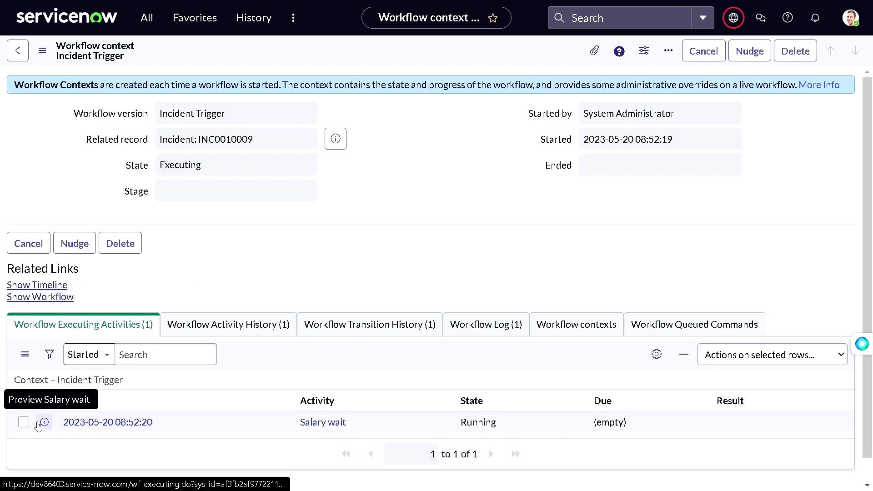
Step: Open the Salary wait executing activity record and select the workflow label in its Scratchpad
{"action": "right_click", "coordinate": [39, 425]}
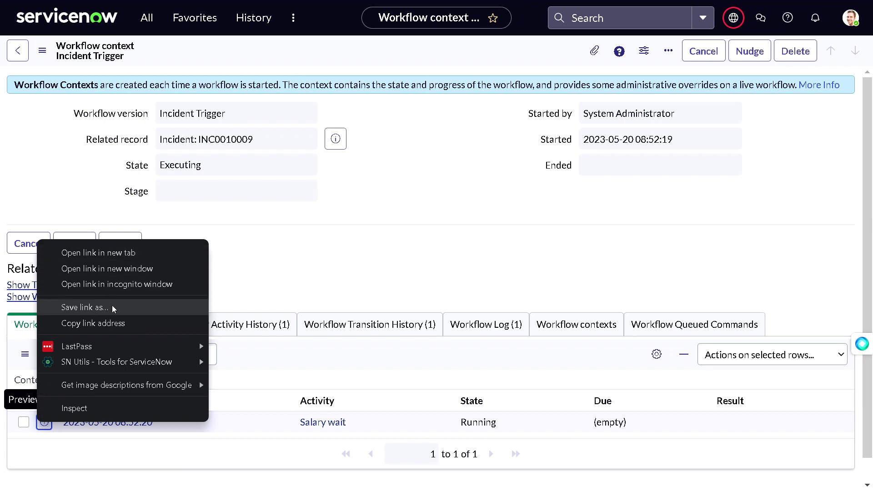
{"action": "left_click", "coordinate": [335, 284]}
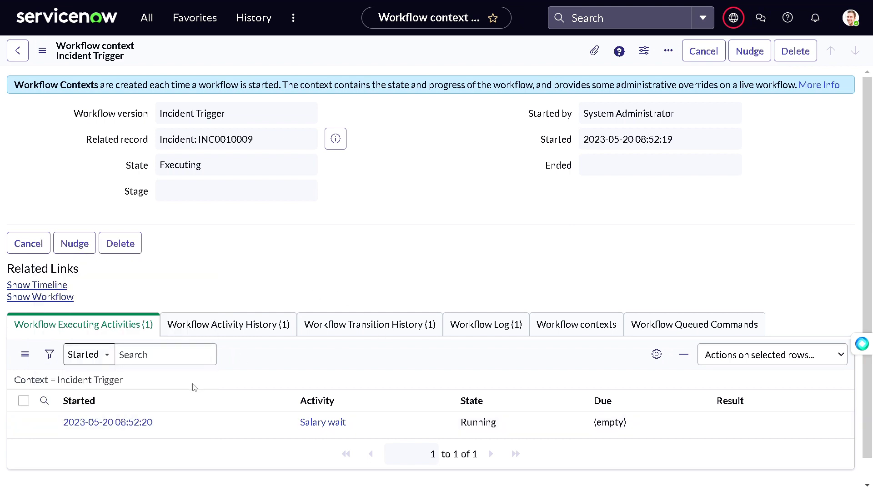
{"action": "left_click", "coordinate": [129, 422]}
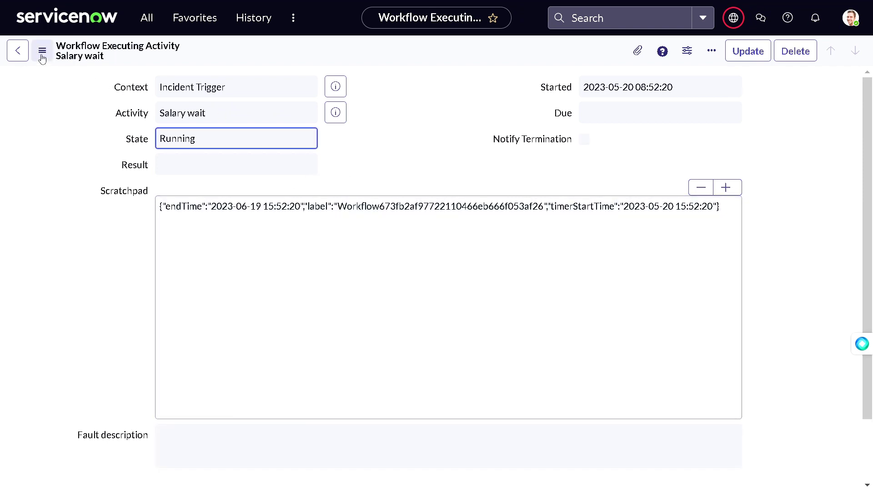
{"action": "scroll", "coordinate": [173, 224], "scroll_direction": "down", "scroll_amount": 2}
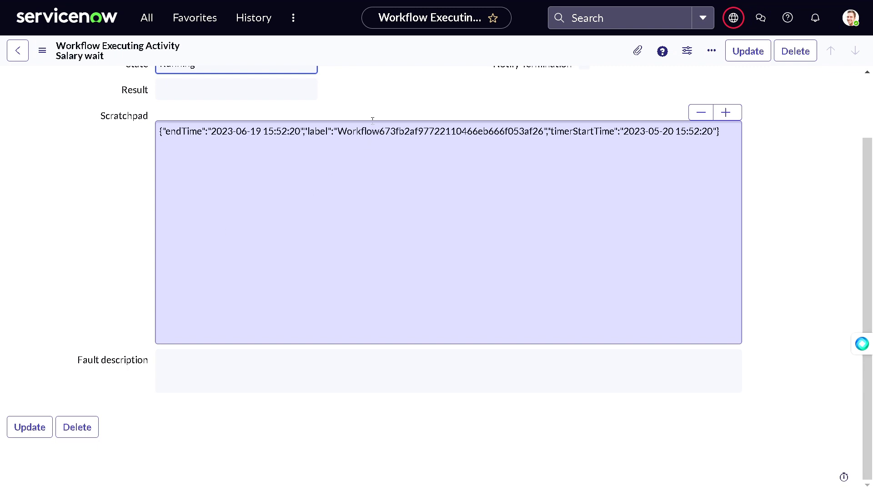
{"action": "scroll", "coordinate": [349, 185], "scroll_direction": "up", "scroll_amount": 2}
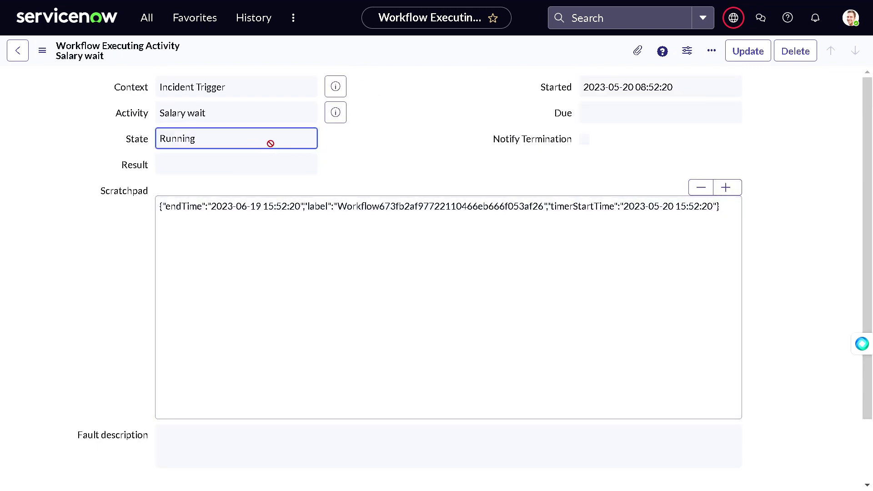
{"action": "left_click", "coordinate": [586, 87]}
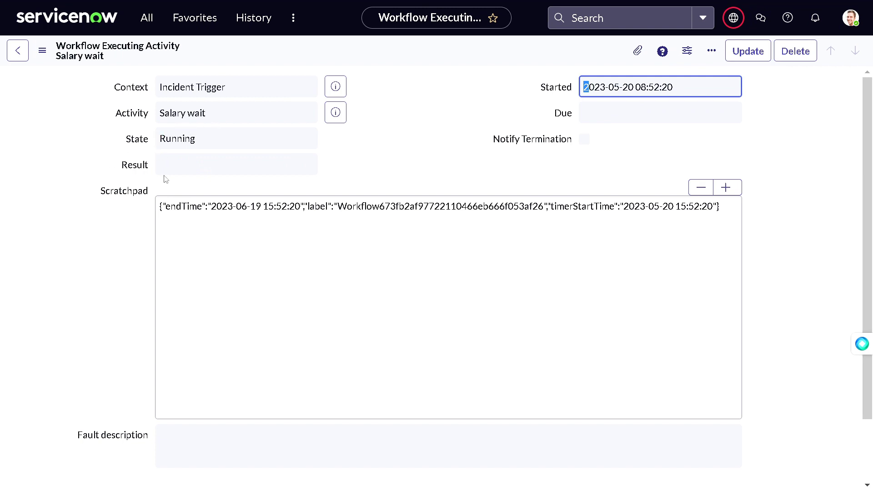
{"action": "scroll", "coordinate": [220, 179], "scroll_direction": "down", "scroll_amount": 2}
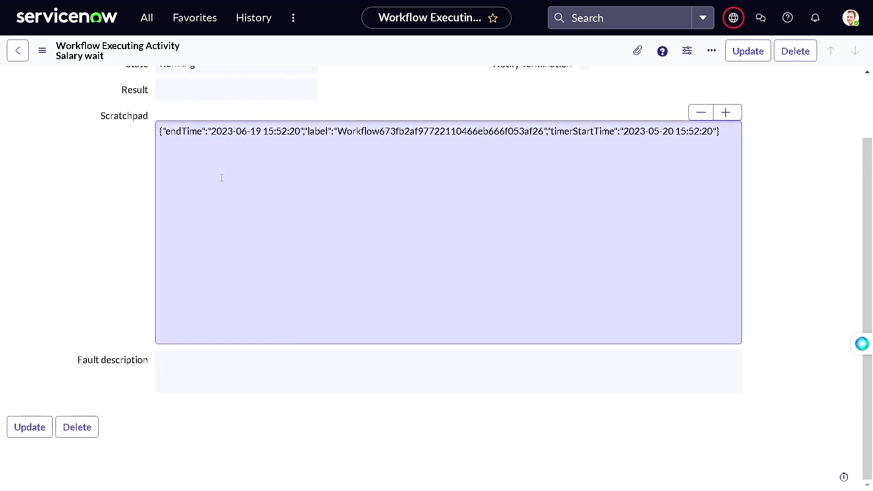
{"action": "scroll", "coordinate": [220, 181], "scroll_direction": "up", "scroll_amount": 2}
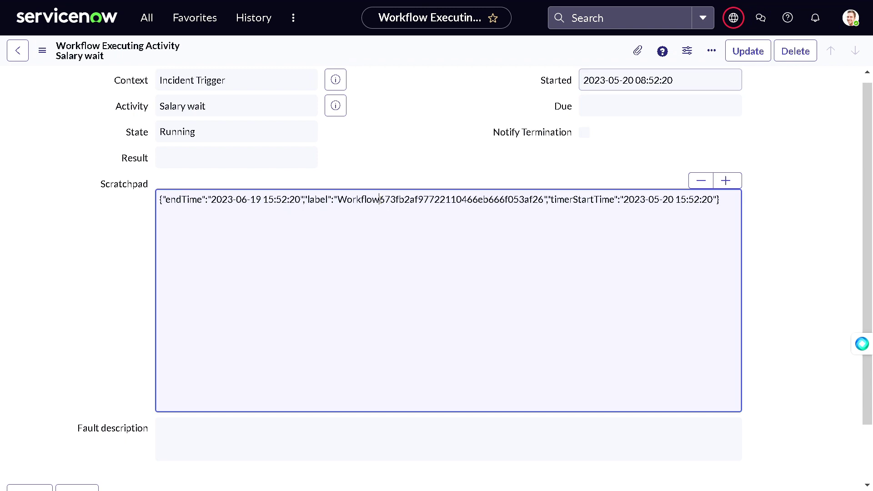
{"action": "double_click", "coordinate": [381, 200]}
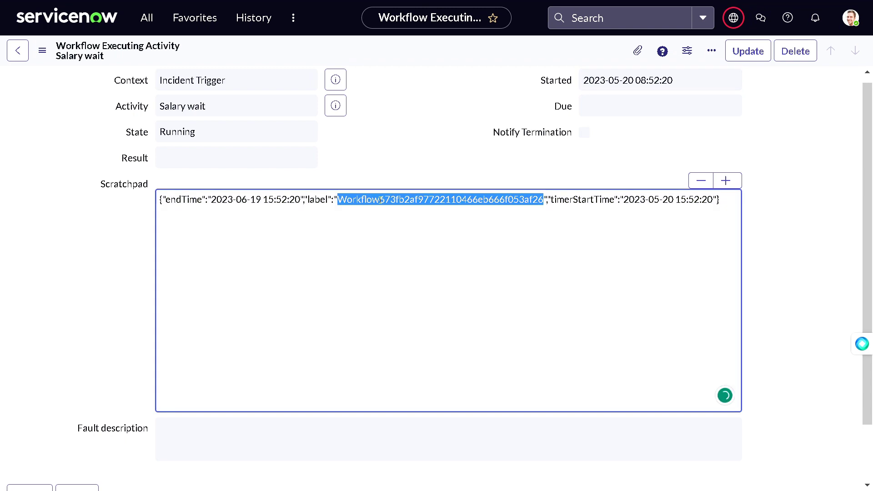
Step: Replace the navigator filter 'active c' with 'schedule'
{"action": "left_click", "coordinate": [146, 18]}
{"action": "type", "text": "active c"}
{"action": "left_click_drag", "start_coordinate": [115, 56], "coordinate": [58, 56]}
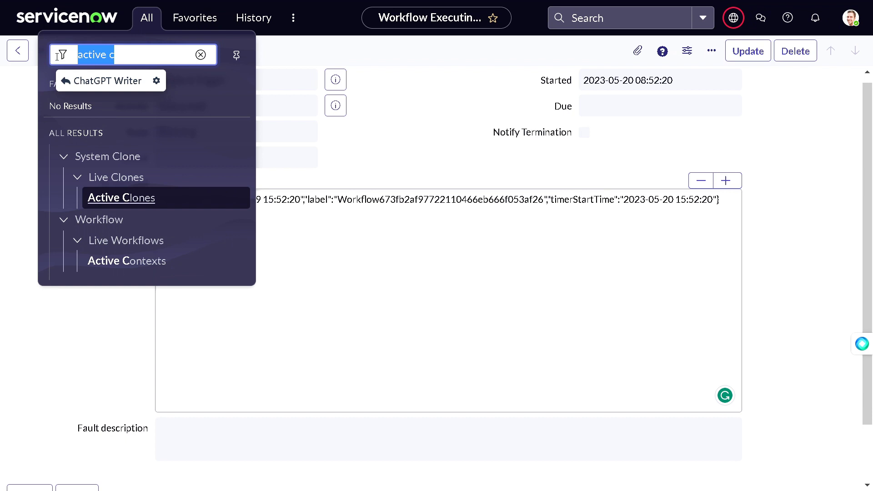
{"action": "key", "text": "BackSpace"}
{"action": "type", "text": "sched"}
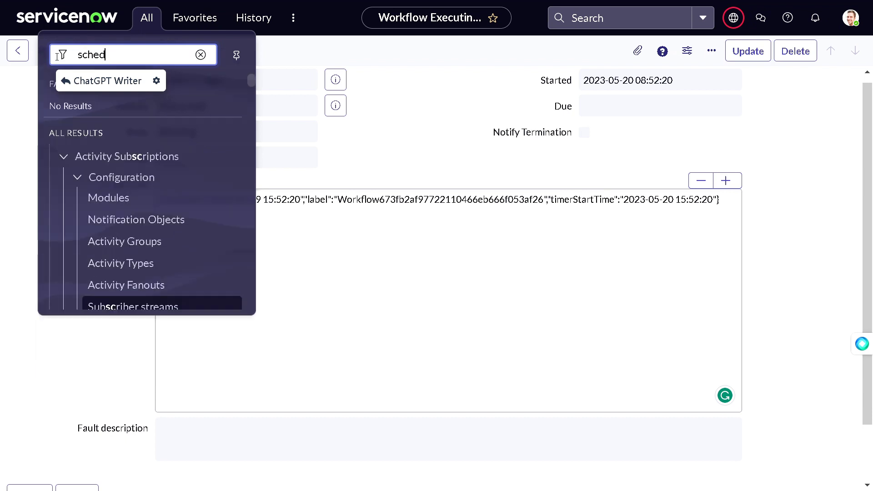
{"action": "key", "text": "BackSpace"}
{"action": "type", "text": "dule"}
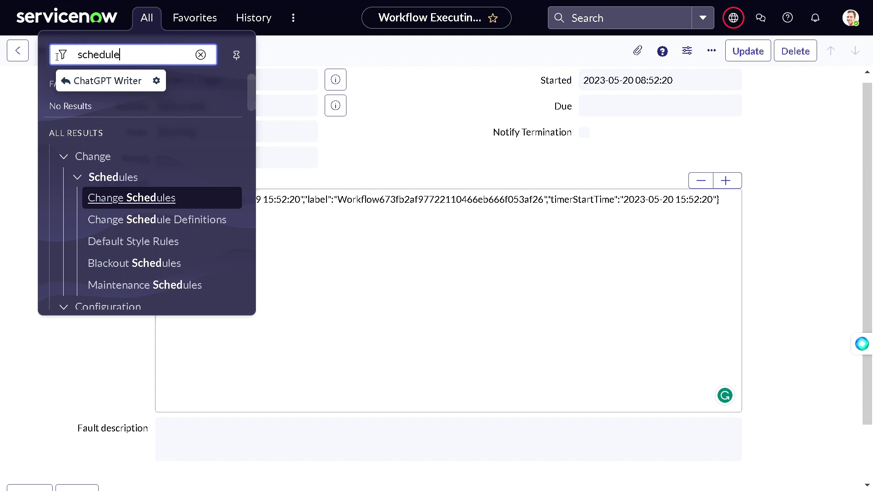
Step: Scroll the results and open Performance Analytics > Automation > Schedules
{"action": "scroll", "coordinate": [126, 173], "scroll_direction": "down", "scroll_amount": 3}
{"action": "scroll", "coordinate": [126, 173], "scroll_direction": "down", "scroll_amount": 3}
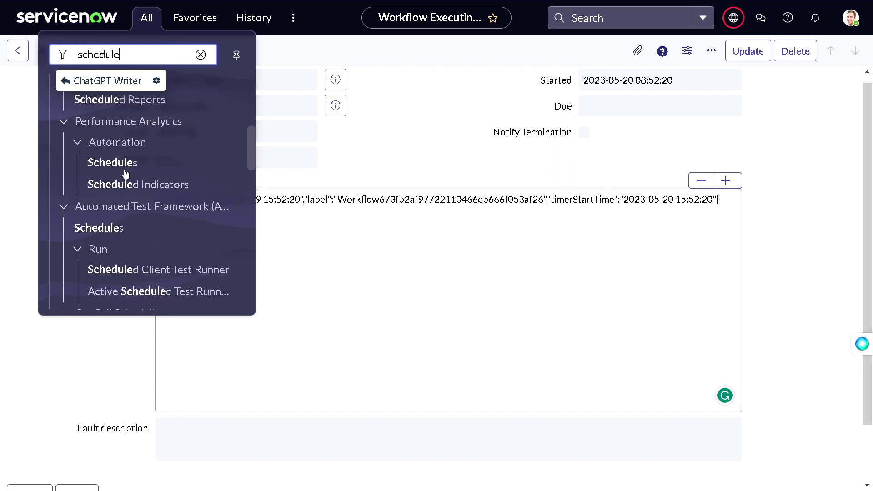
{"action": "scroll", "coordinate": [146, 203], "scroll_direction": "down", "scroll_amount": 5}
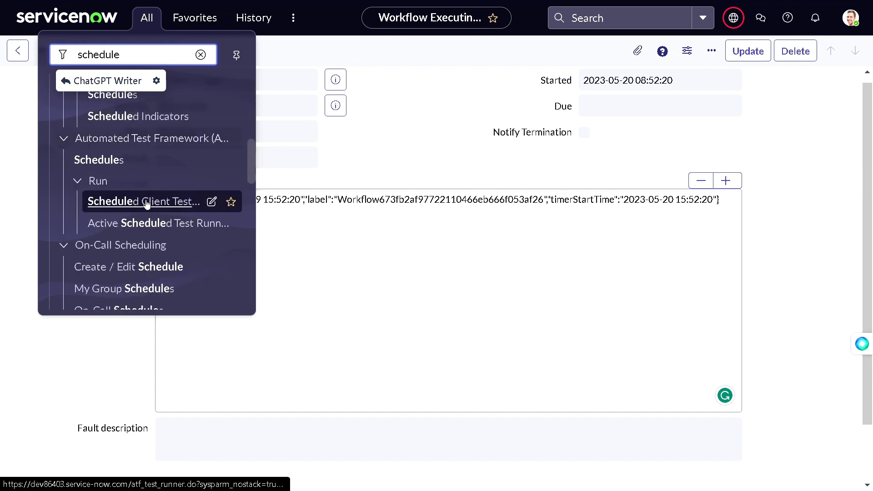
{"action": "scroll", "coordinate": [146, 203], "scroll_direction": "down", "scroll_amount": 7}
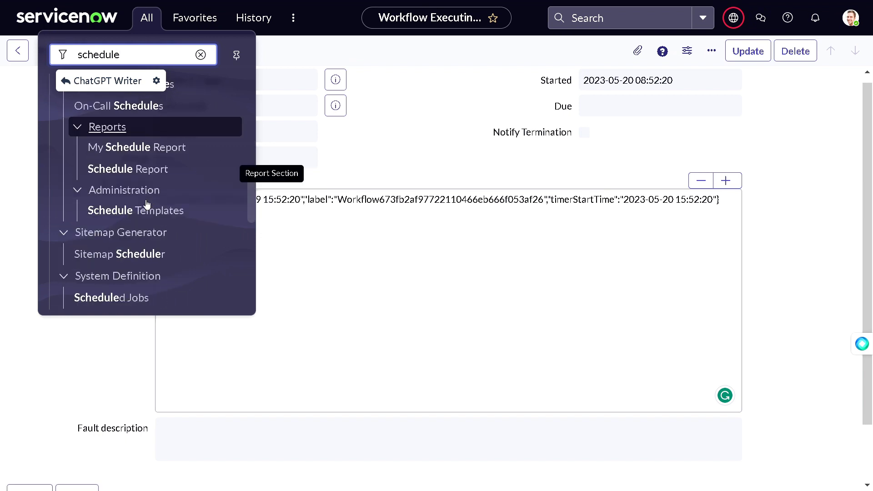
{"action": "scroll", "coordinate": [146, 204], "scroll_direction": "down", "scroll_amount": 4}
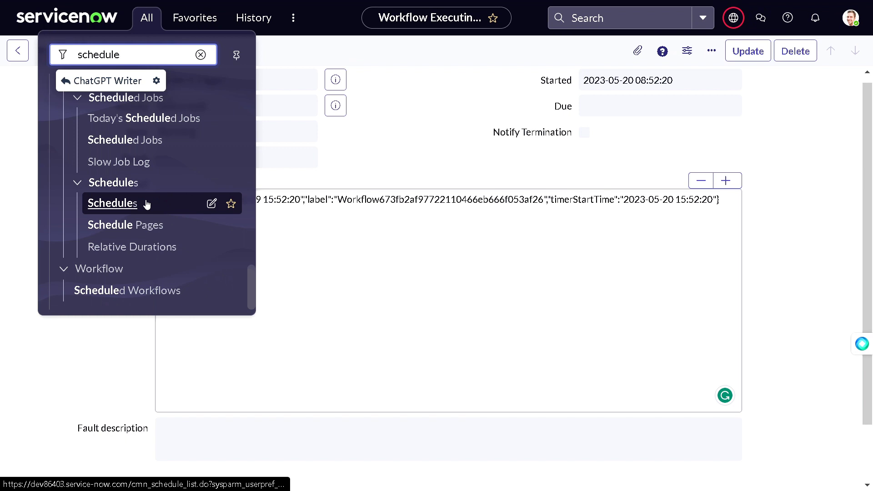
{"action": "scroll", "coordinate": [147, 204], "scroll_direction": "up", "scroll_amount": 10}
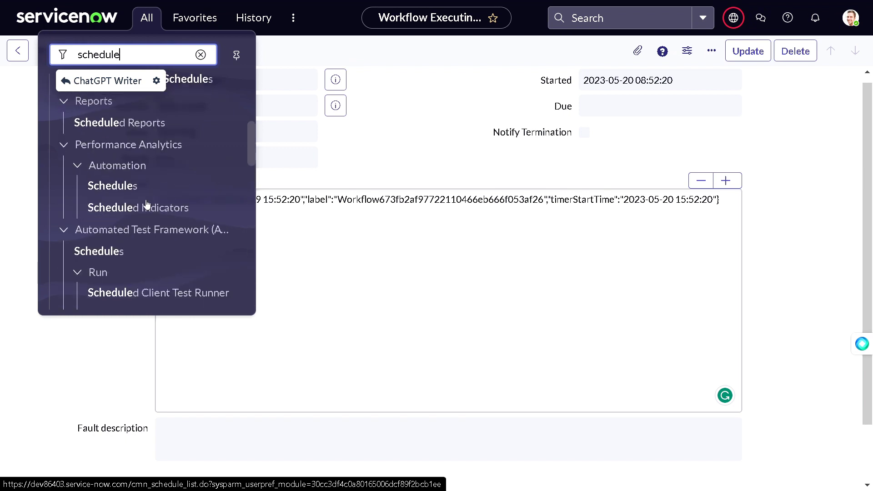
{"action": "scroll", "coordinate": [187, 189], "scroll_direction": "up", "scroll_amount": 3}
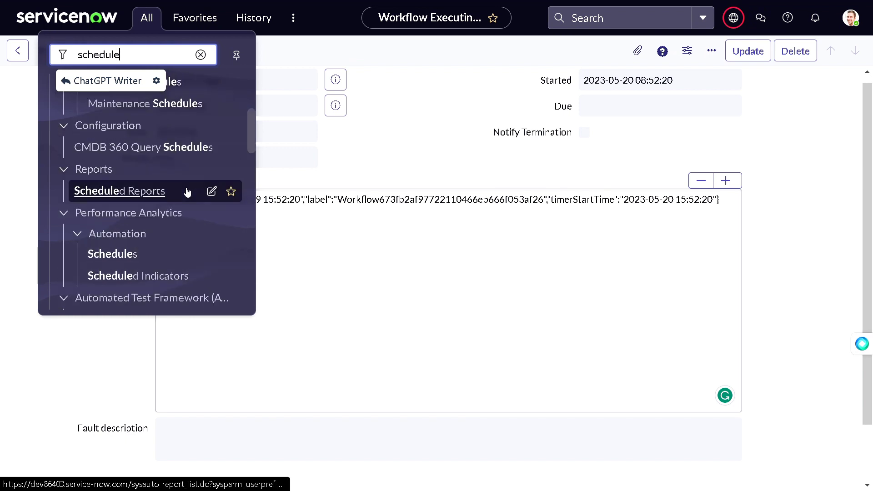
{"action": "scroll", "coordinate": [187, 192], "scroll_direction": "up", "scroll_amount": 5}
{"action": "scroll", "coordinate": [186, 193], "scroll_direction": "down", "scroll_amount": 2}
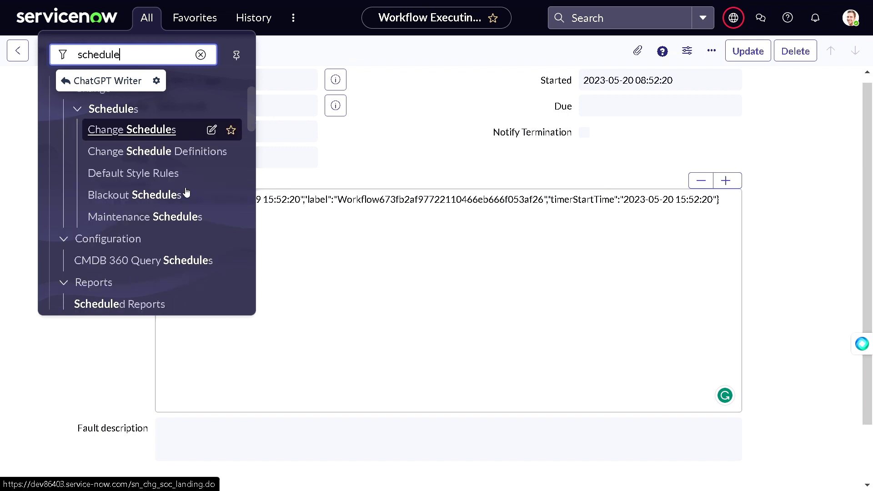
{"action": "scroll", "coordinate": [187, 193], "scroll_direction": "down", "scroll_amount": 9}
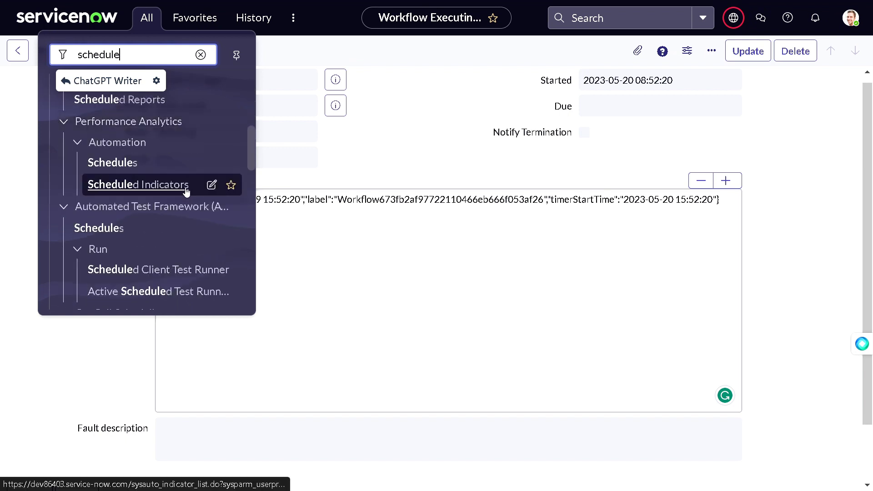
{"action": "scroll", "coordinate": [187, 193], "scroll_direction": "down", "scroll_amount": 6}
{"action": "scroll", "coordinate": [186, 193], "scroll_direction": "down", "scroll_amount": 9}
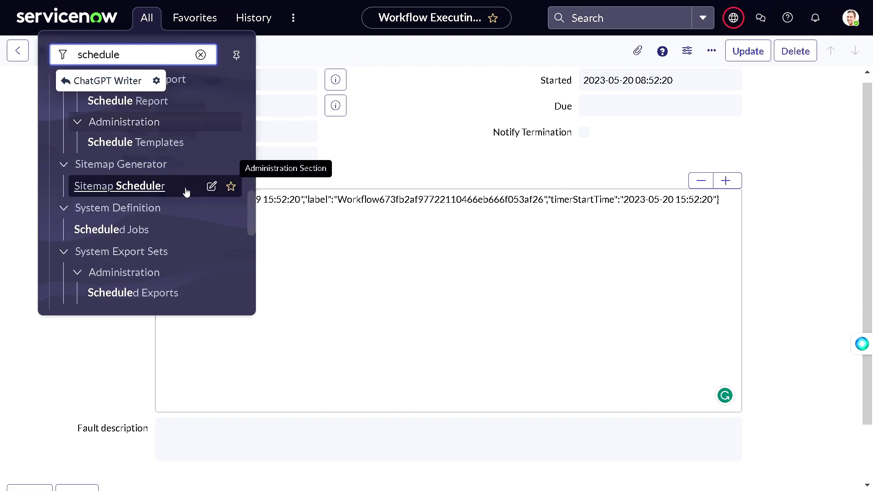
{"action": "scroll", "coordinate": [187, 193], "scroll_direction": "down", "scroll_amount": 9}
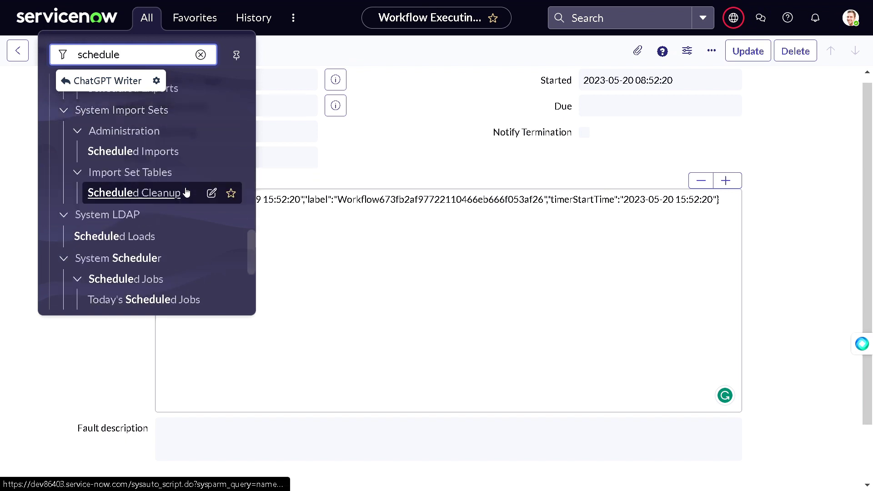
{"action": "scroll", "coordinate": [187, 192], "scroll_direction": "down", "scroll_amount": 3}
{"action": "scroll", "coordinate": [186, 193], "scroll_direction": "down", "scroll_amount": 5}
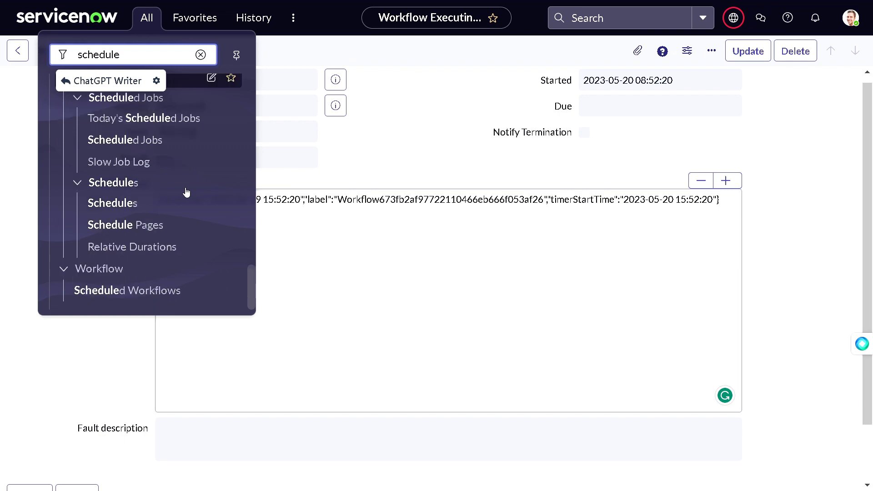
{"action": "scroll", "coordinate": [186, 193], "scroll_direction": "up", "scroll_amount": 20}
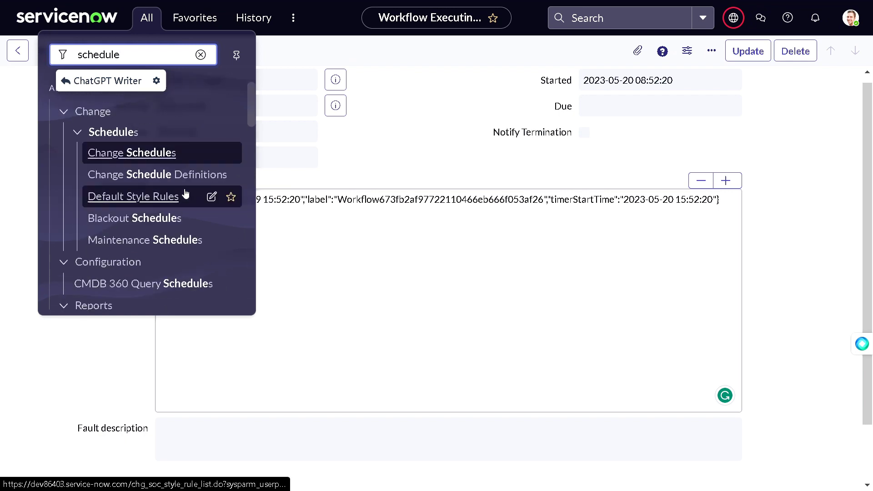
{"action": "scroll", "coordinate": [185, 194], "scroll_direction": "down", "scroll_amount": 4}
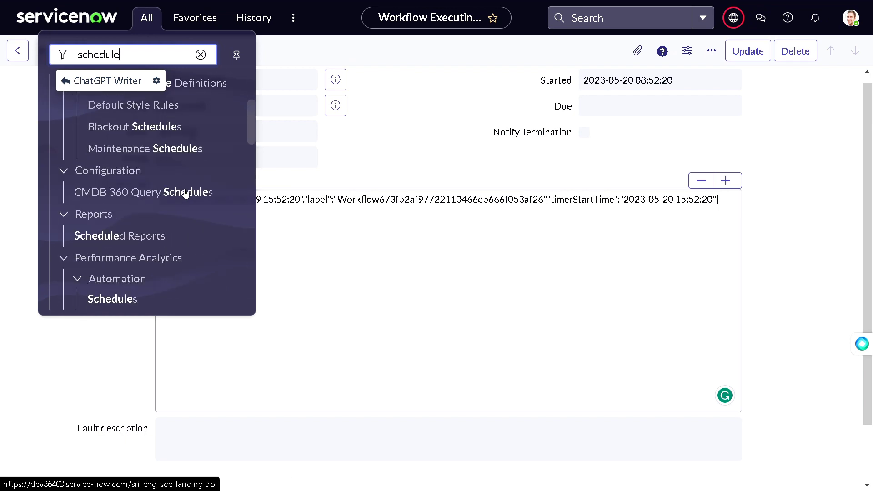
{"action": "scroll", "coordinate": [186, 194], "scroll_direction": "down", "scroll_amount": 3}
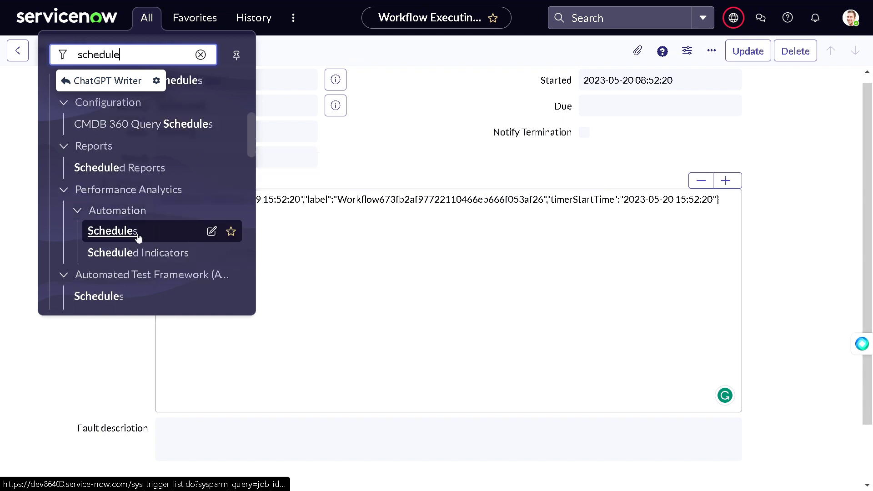
{"action": "left_click", "coordinate": [137, 235]}
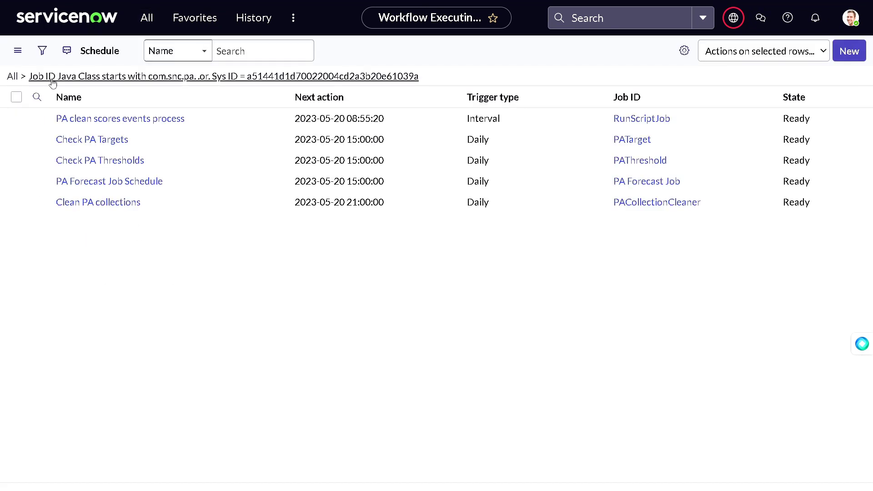
Step: Show all schedules, search Name for the pasted workflow label, and open the matching Run Once job
{"action": "left_click", "coordinate": [12, 76]}
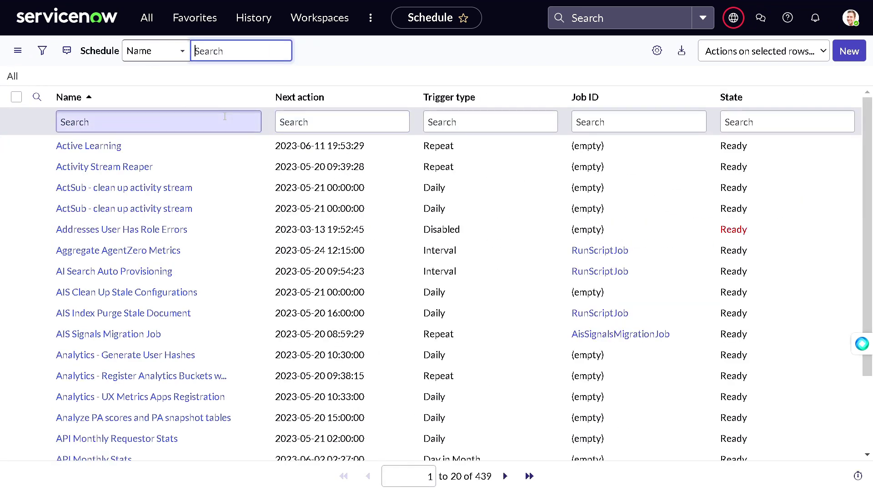
{"action": "left_click", "coordinate": [225, 117]}
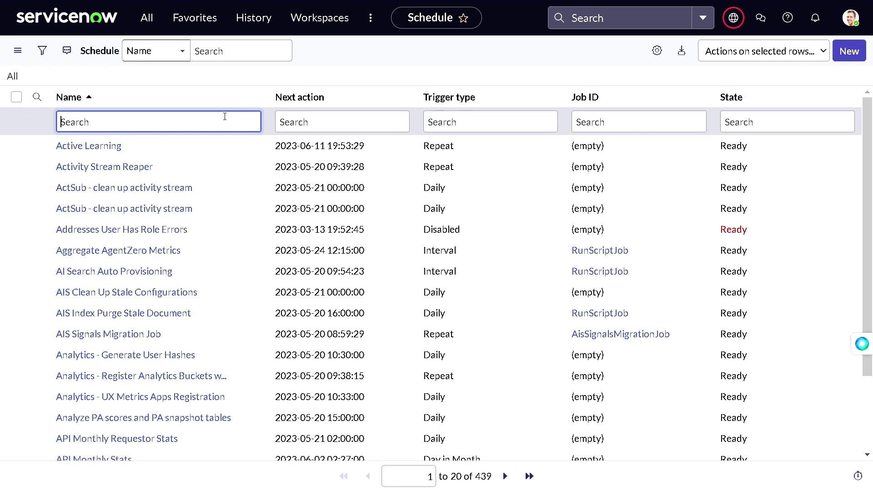
{"action": "key", "text": "ctrl+v"}
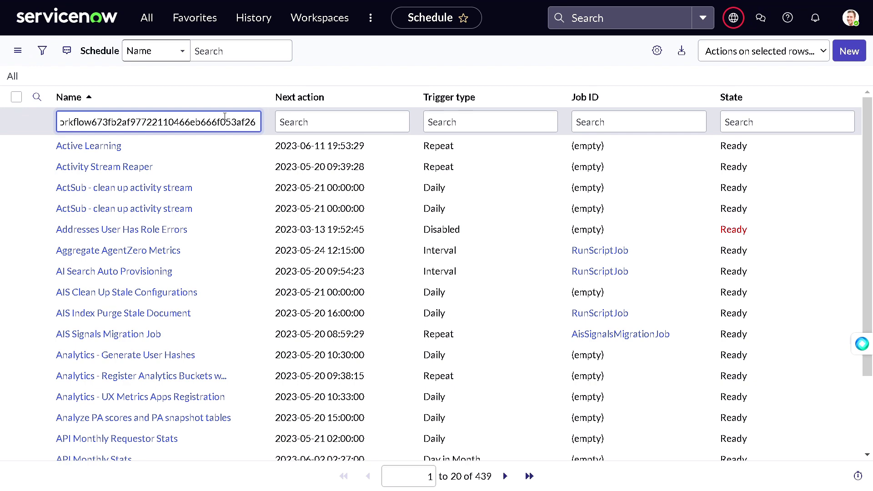
{"action": "key", "text": "Return"}
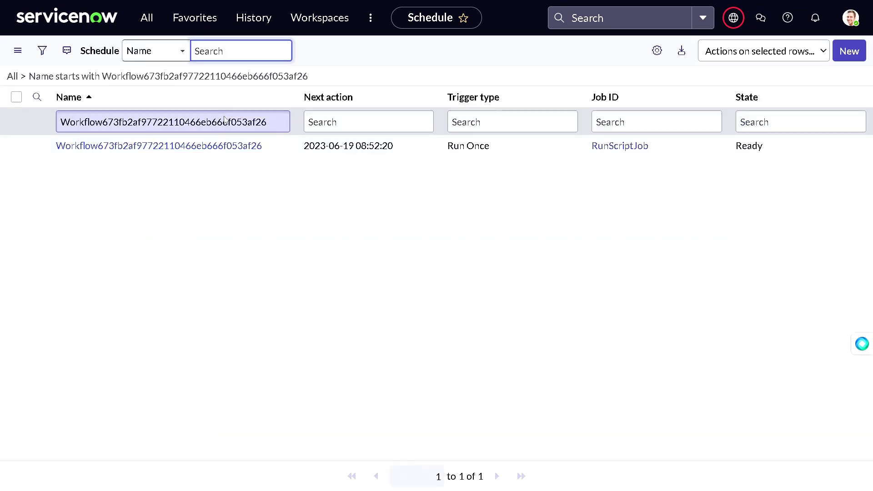
{"action": "left_click", "coordinate": [225, 150]}
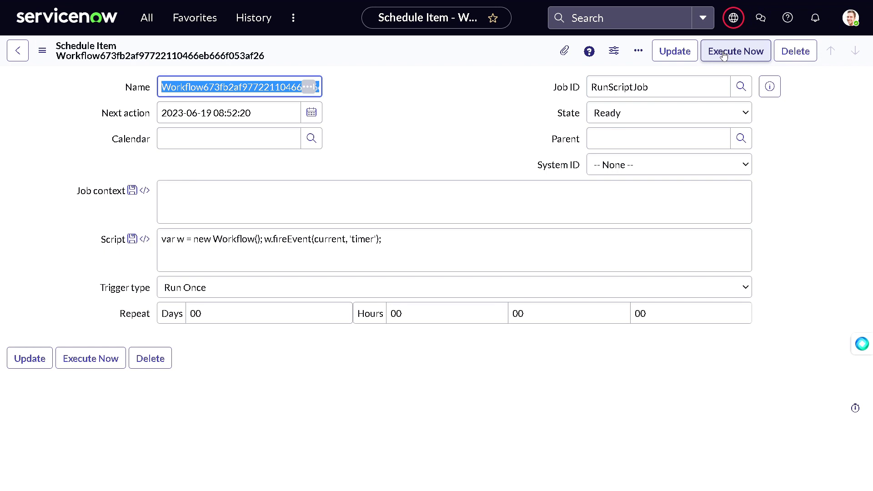
Step: Run the Workflow673fb2af… timer schedule job immediately
{"action": "left_click", "coordinate": [723, 52]}
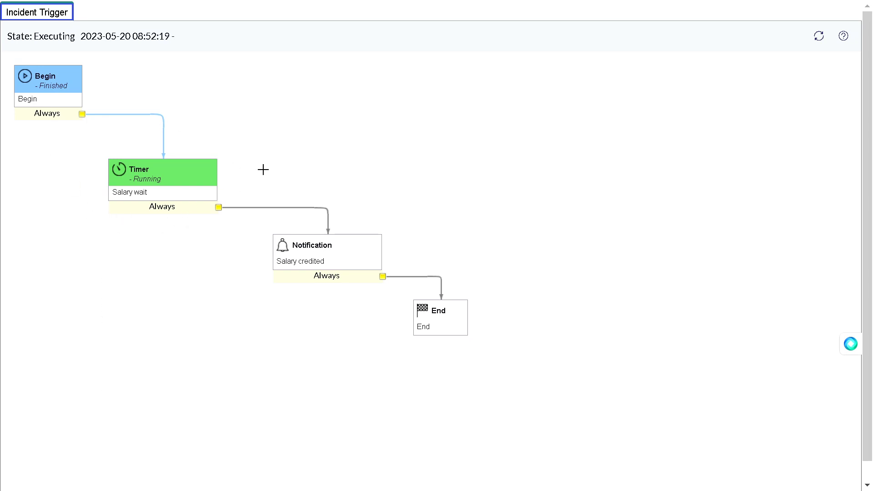
Step: Refresh the Incident Trigger workflow diagram, which still shows the 'Salary wait' timer running
{"action": "left_click", "coordinate": [820, 40]}
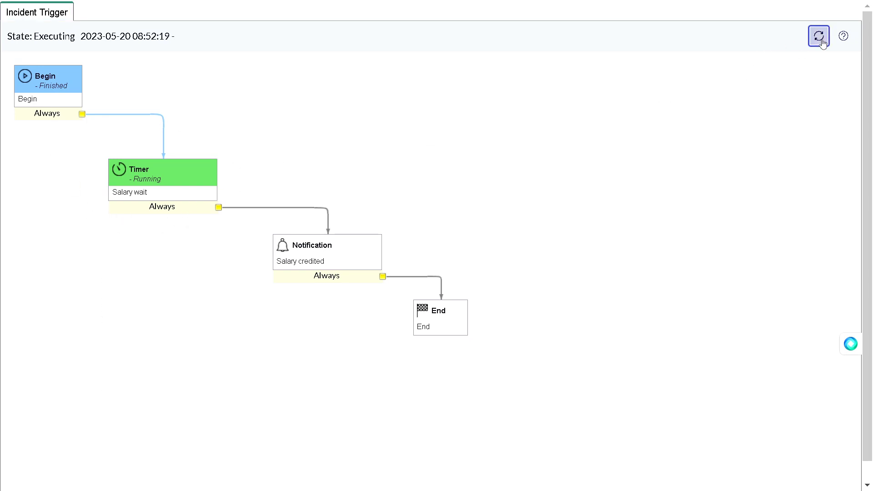